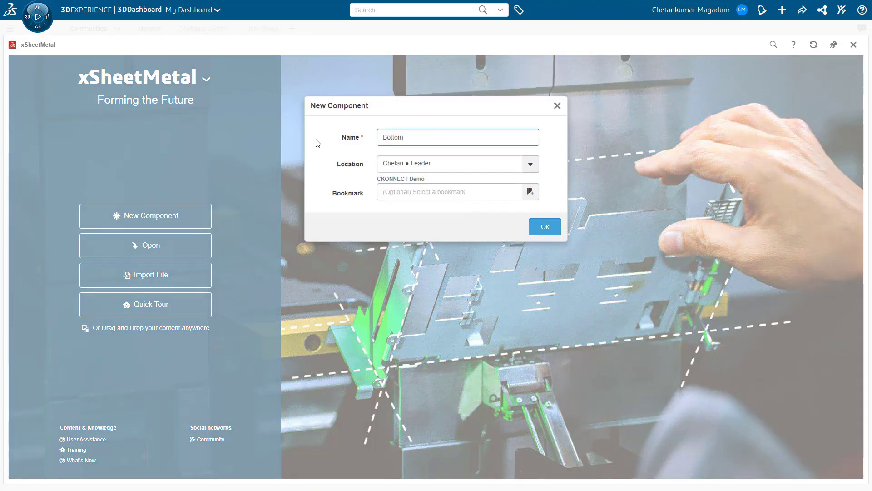
Step: Create the new component Bottom_Body in the Trial files location and choose a bookmark for it
click(522, 164)
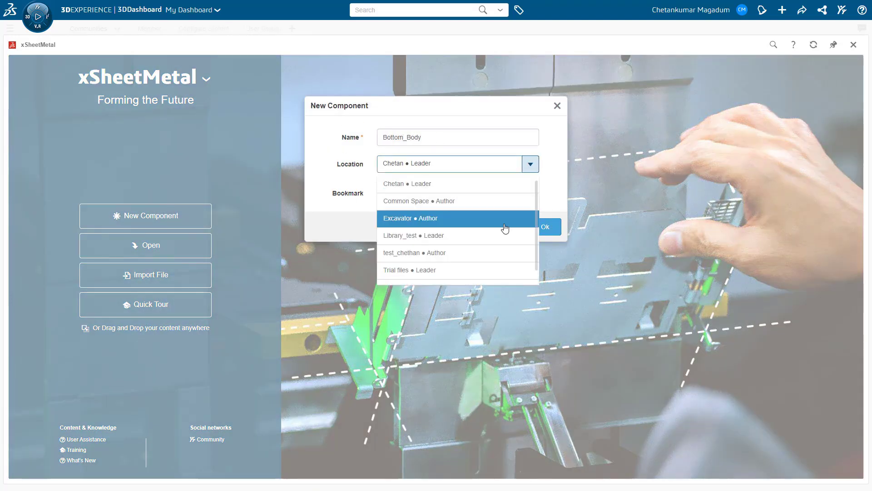
click(468, 271)
click(392, 262)
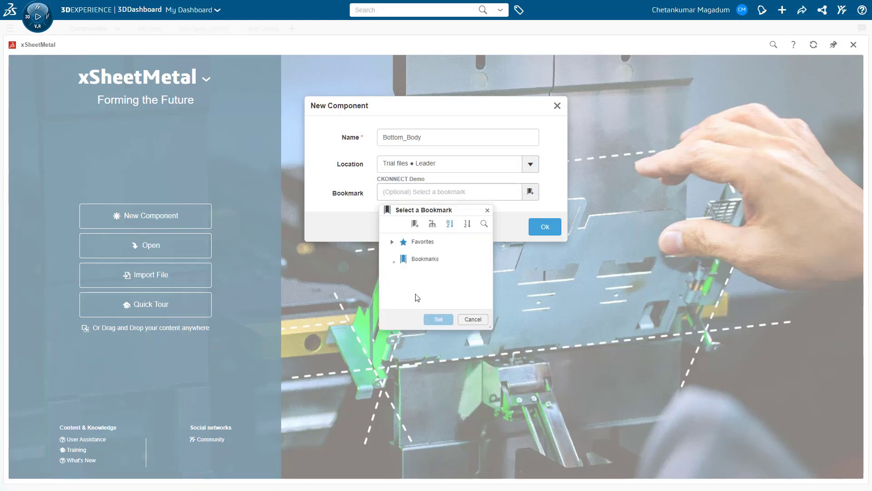
double_click(431, 283)
click(543, 232)
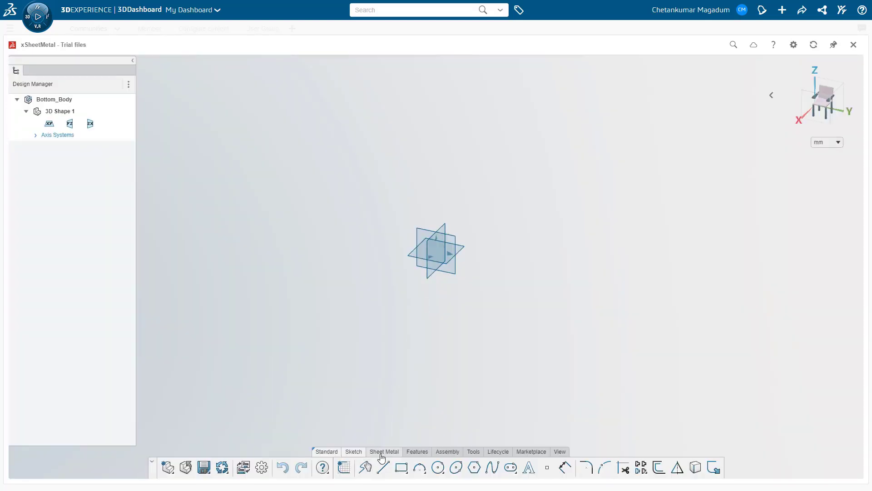
Step: Sketch a center rectangle 500 mm by 300 mm at the origin on the XY plane as the base wall profile
click(421, 468)
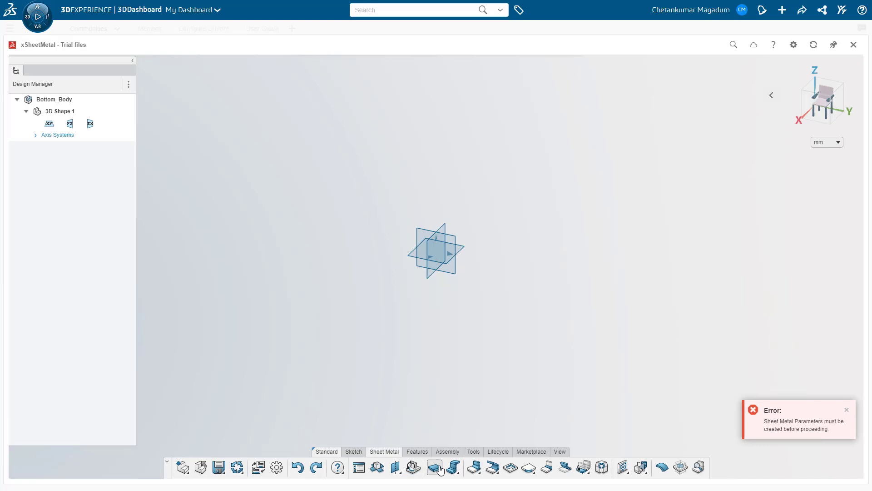
click(412, 258)
click(402, 468)
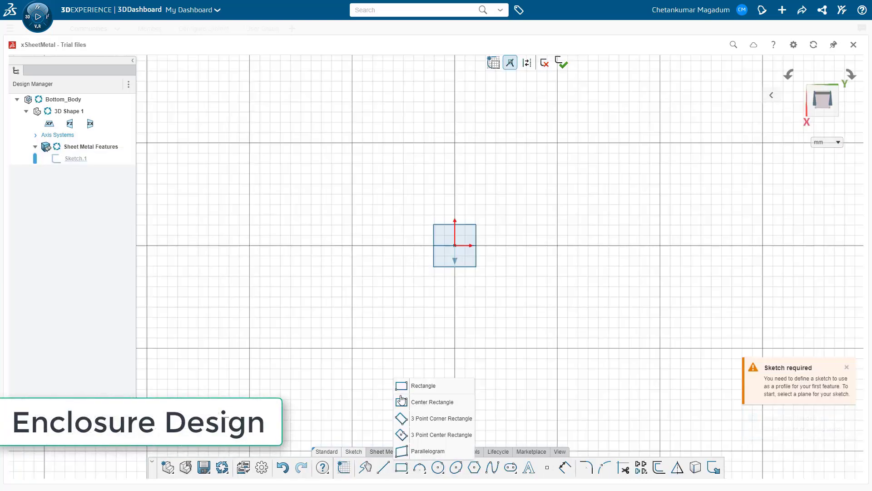
click(421, 384)
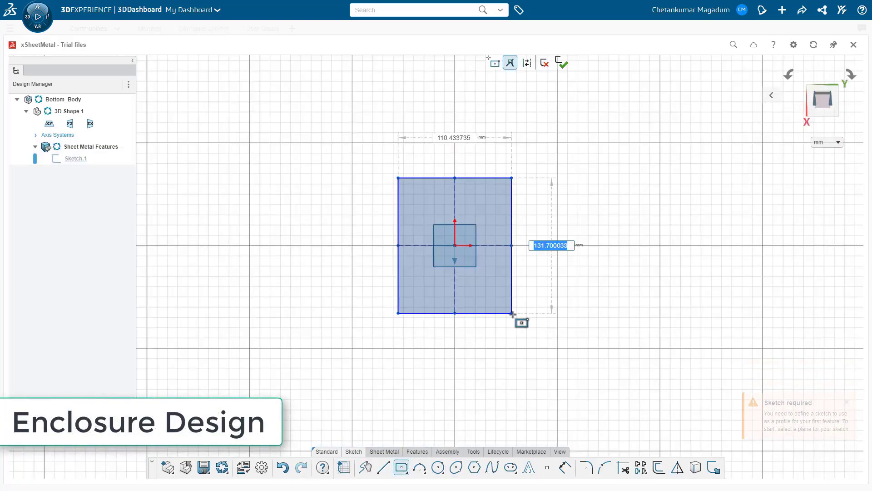
text(500)
key(Tab)
text(300)
key(Return)
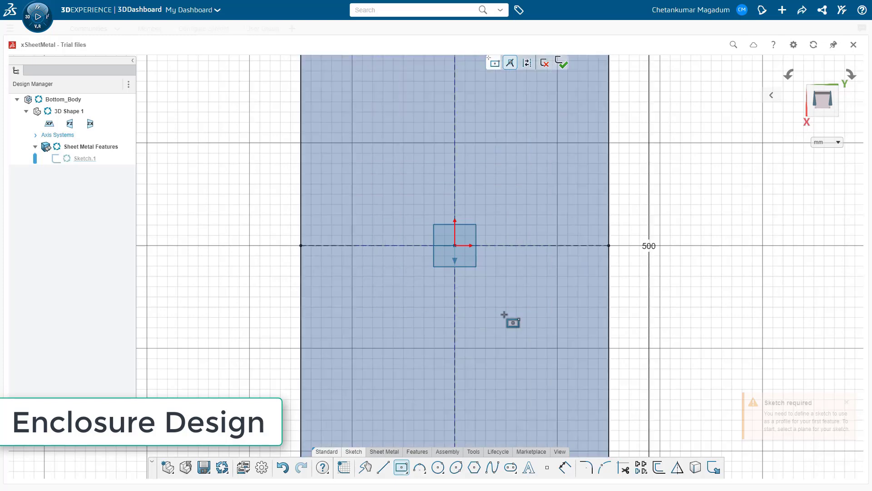
key(f)
key(Escape)
click(562, 63)
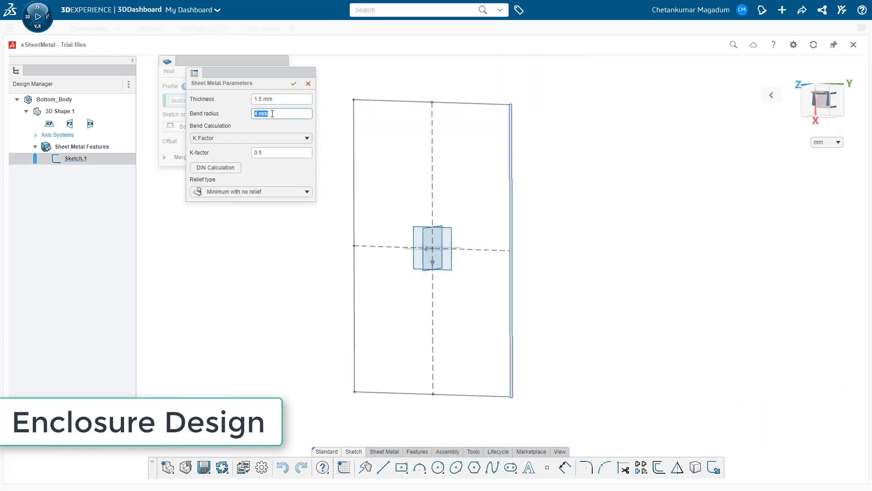
Step: Set the sheet metal thickness to 1.5 mm and bend radius to 1 mm, and create the base wall from the rectangle
click(254, 192)
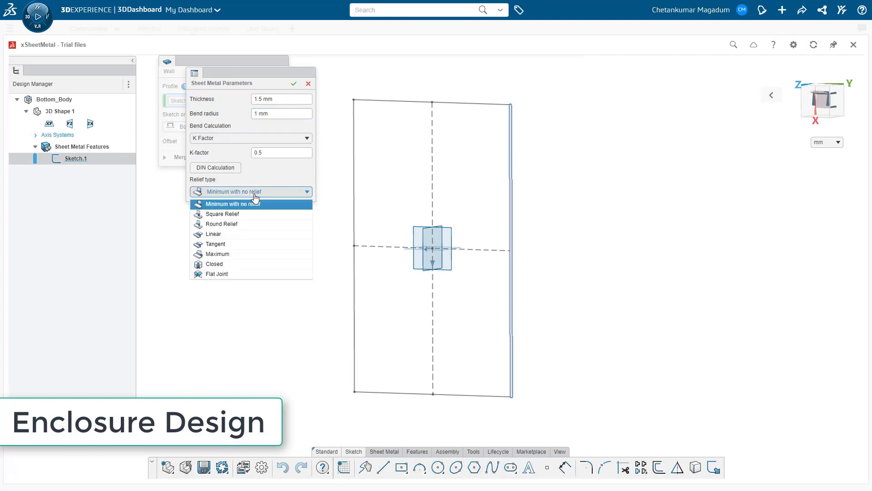
click(294, 84)
scroll(506, 103, up, 5)
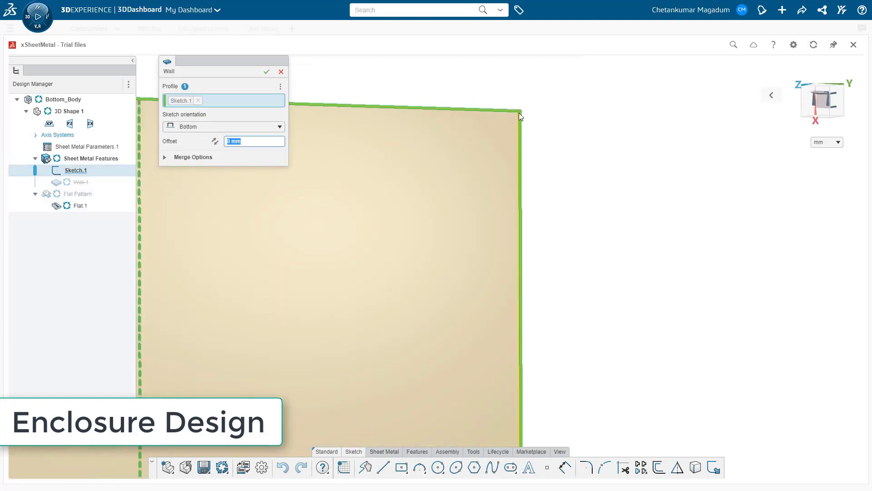
middle_drag(511, 122, 484, 149)
click(249, 129)
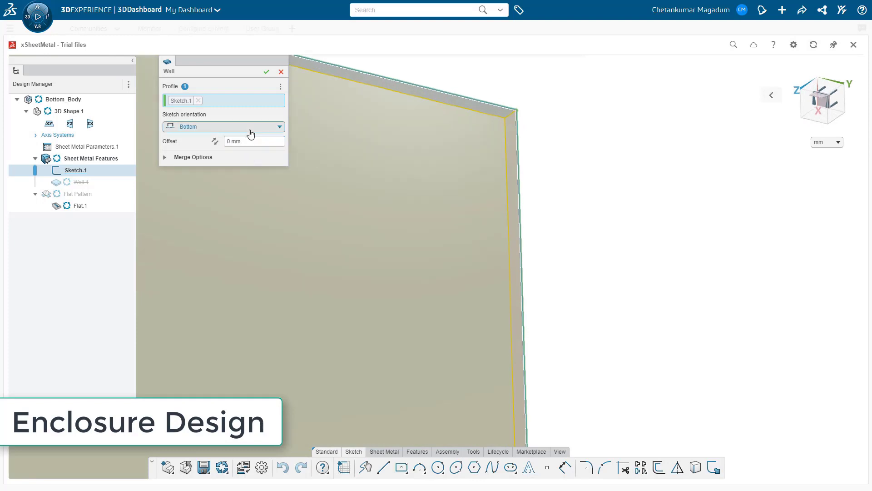
click(226, 160)
click(223, 127)
click(220, 138)
click(267, 72)
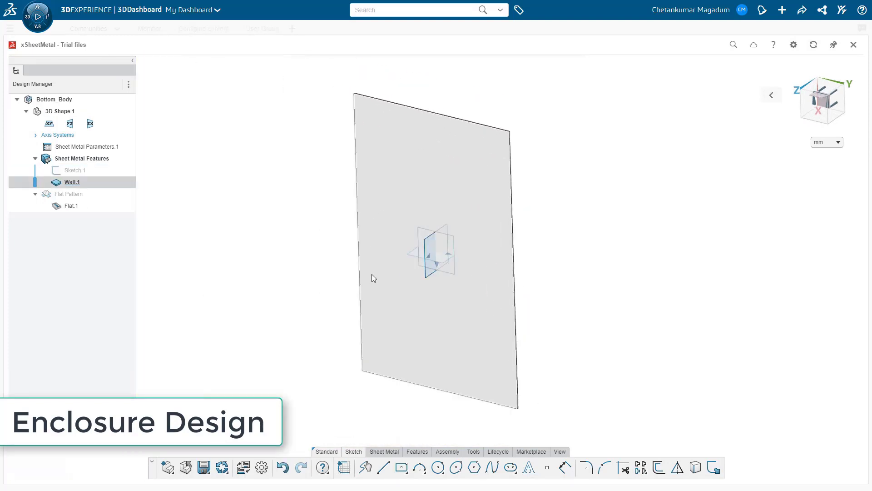
Step: On the wall's short end face, sketch a hook profile from the corner: a vertical line about 29 mm, a horizontal line inward and a short line down
key(ctrl+2)
key(ctrl+1)
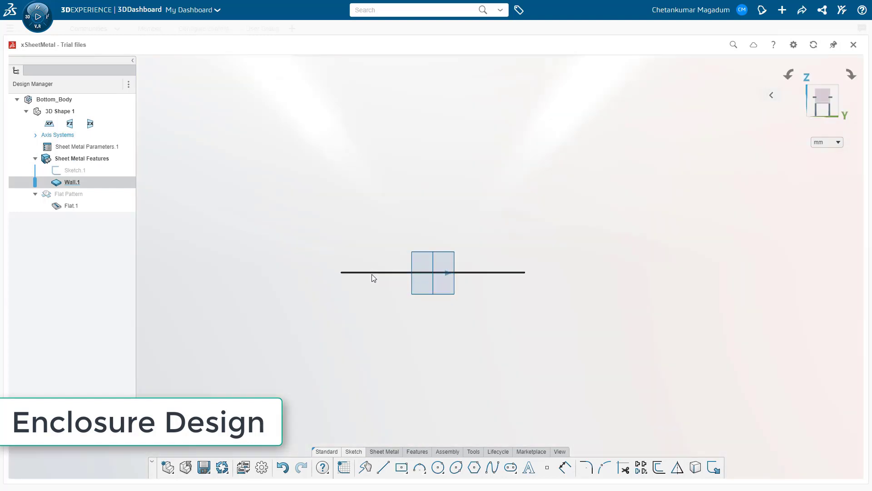
scroll(372, 274, up, 3)
scroll(338, 271, up, 6)
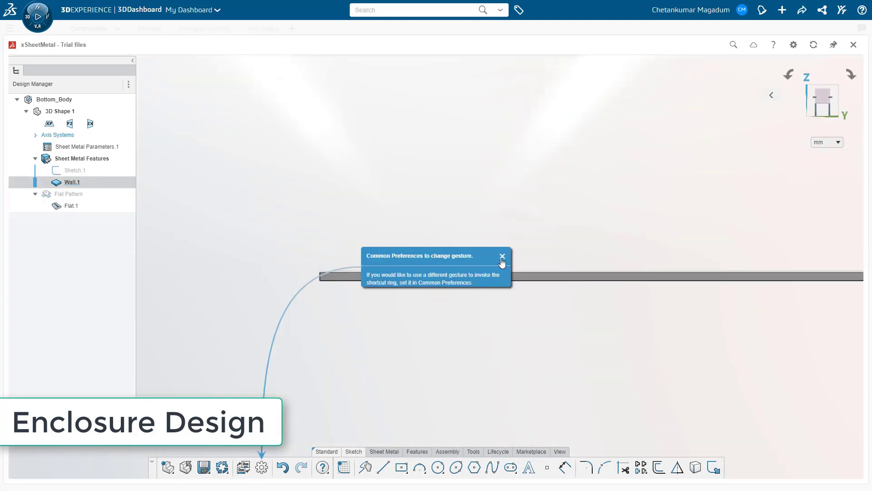
click(502, 255)
click(325, 279)
click(350, 180)
right_drag(378, 195, 337, 195)
click(287, 372)
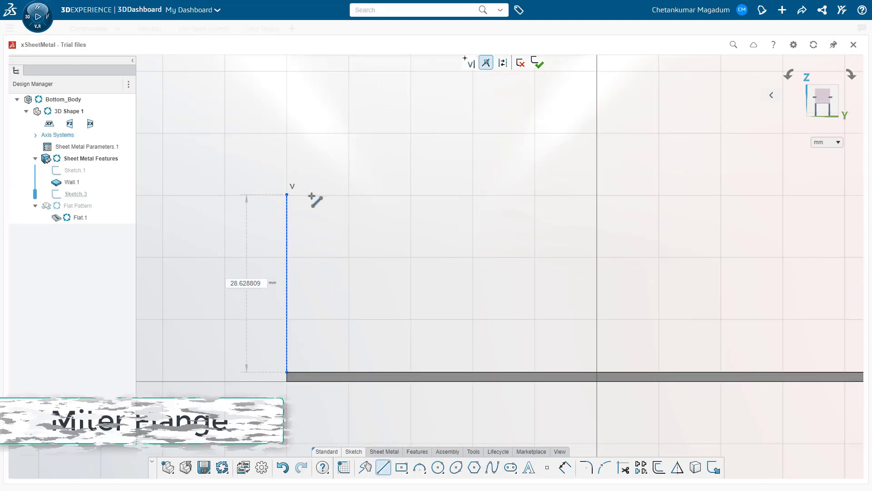
click(286, 194)
click(386, 194)
click(386, 258)
Step: Dimension the hook profile: 15 mm for the short vertical and horizontal lines, 100 mm for the tall vertical line
right_drag(456, 321, 452, 280)
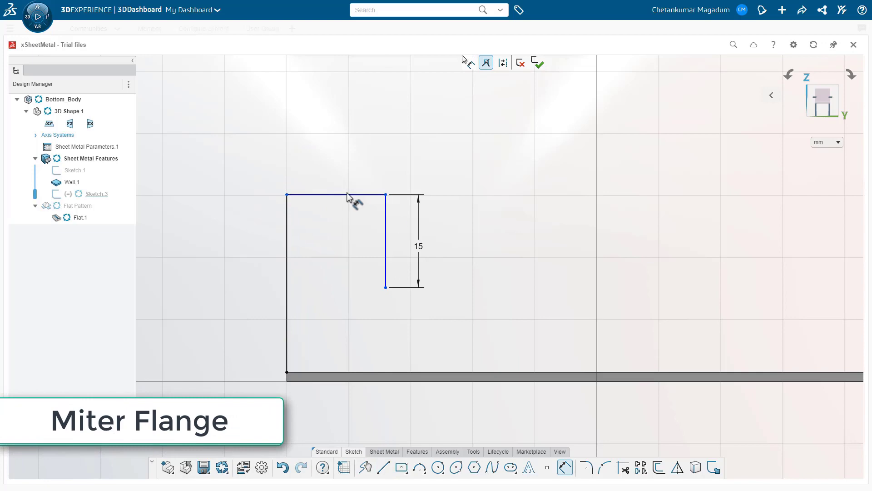
key(Return)
click(287, 225)
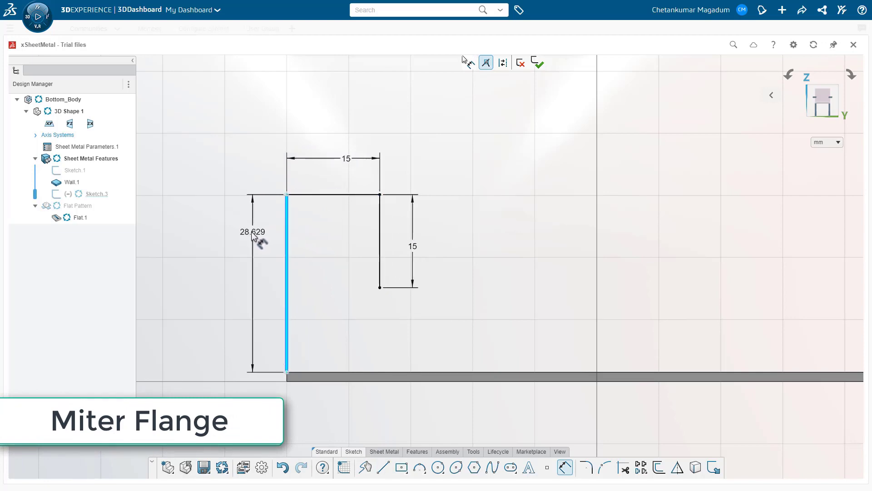
click(251, 232)
text(115)
key(Return)
key(f)
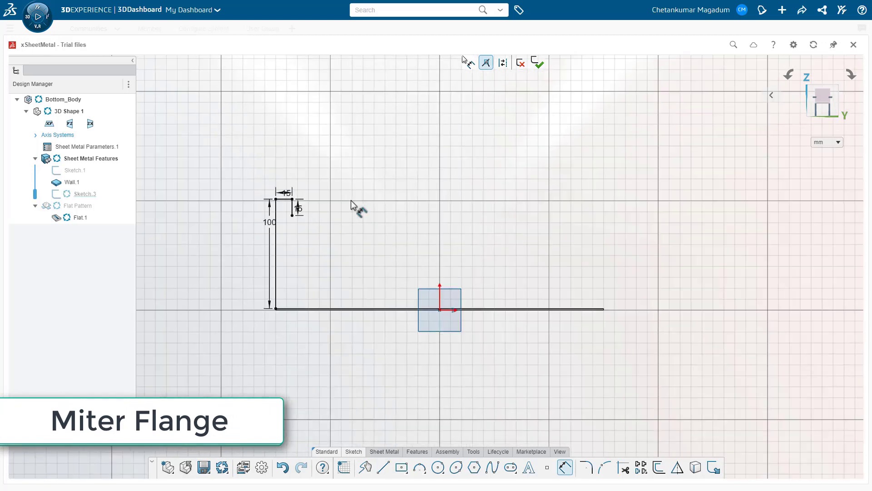
Step: Start a Miter Flange using the hook profile along all four edges of the base wall
click(385, 451)
click(474, 467)
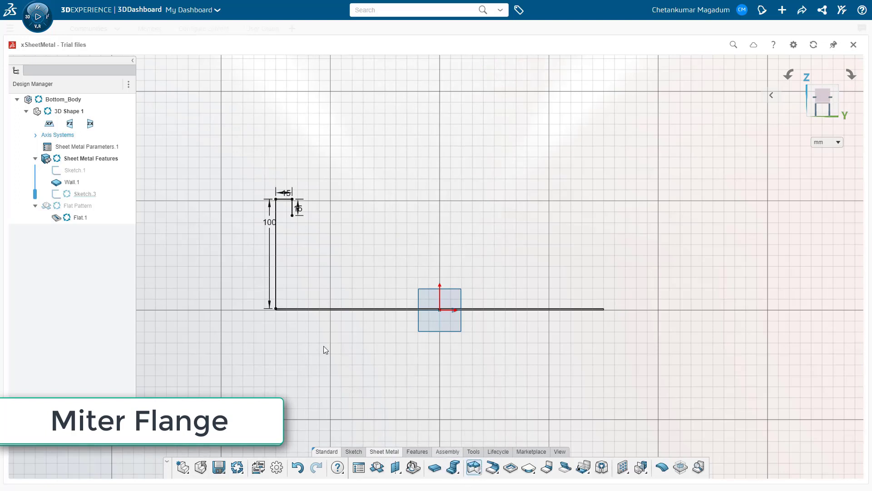
click(276, 246)
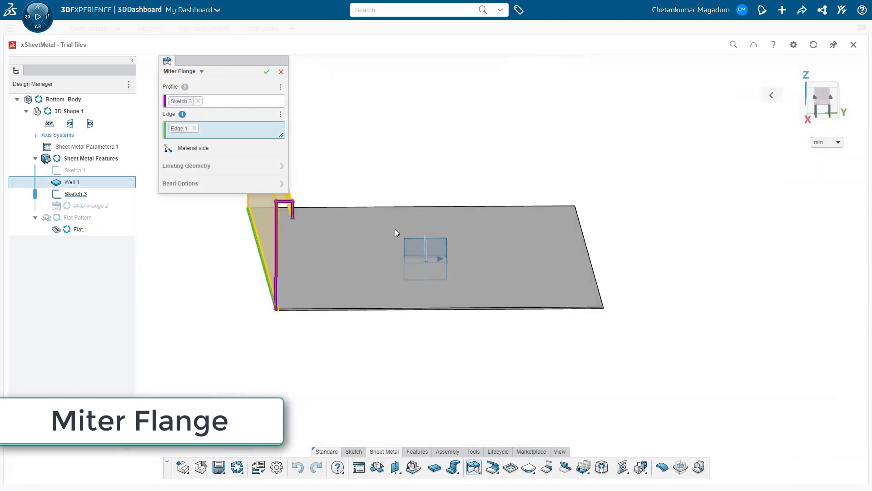
click(418, 208)
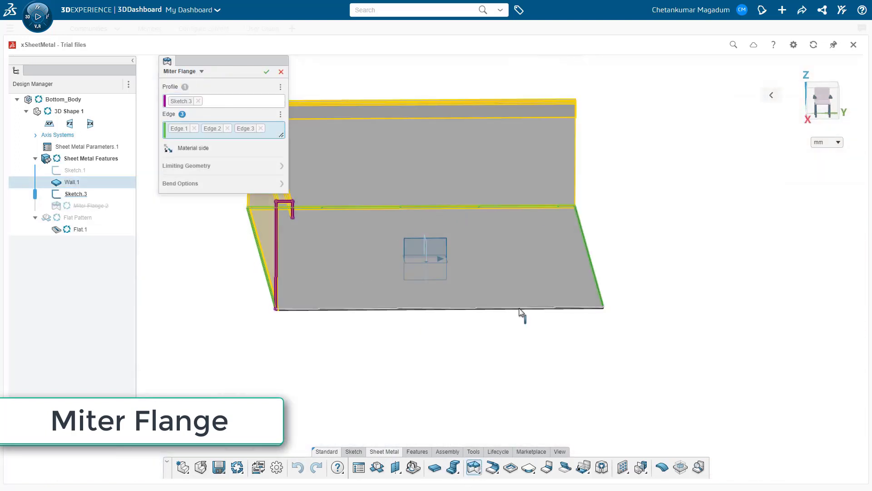
Step: Set both limiting offsets of the miter flange to 2 mm with reversed directions and the gap distance to 1 mm
click(281, 166)
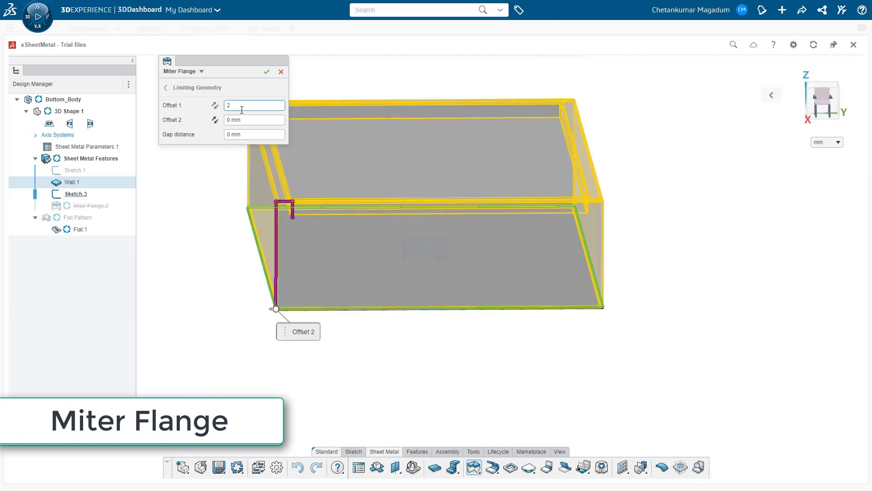
key(Return)
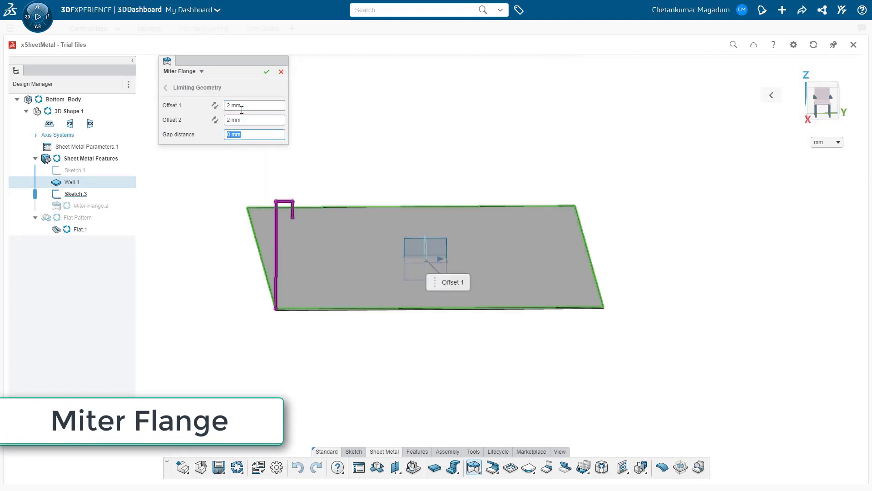
text(1)
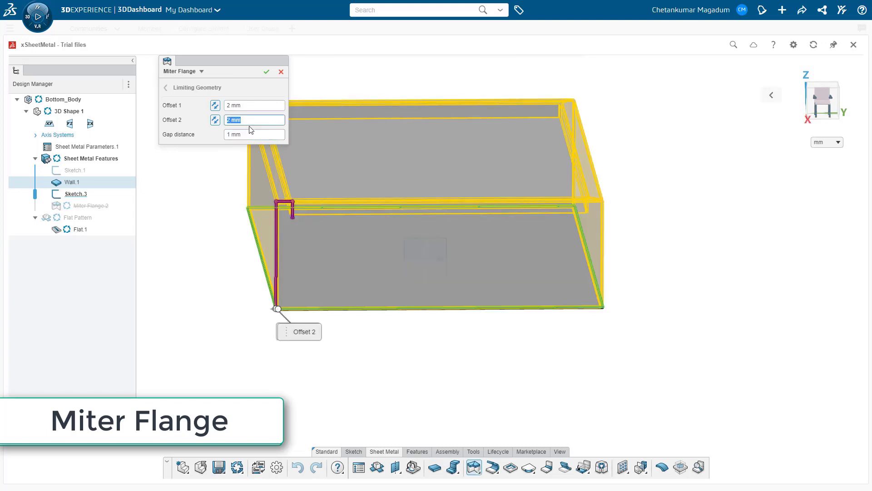
click(166, 88)
Step: Check the miter flange's bend options and create the flange
click(254, 194)
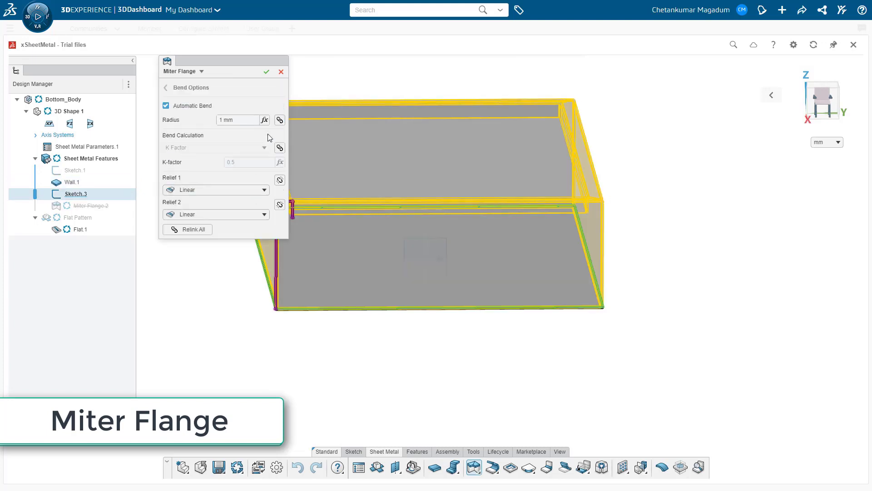
click(166, 88)
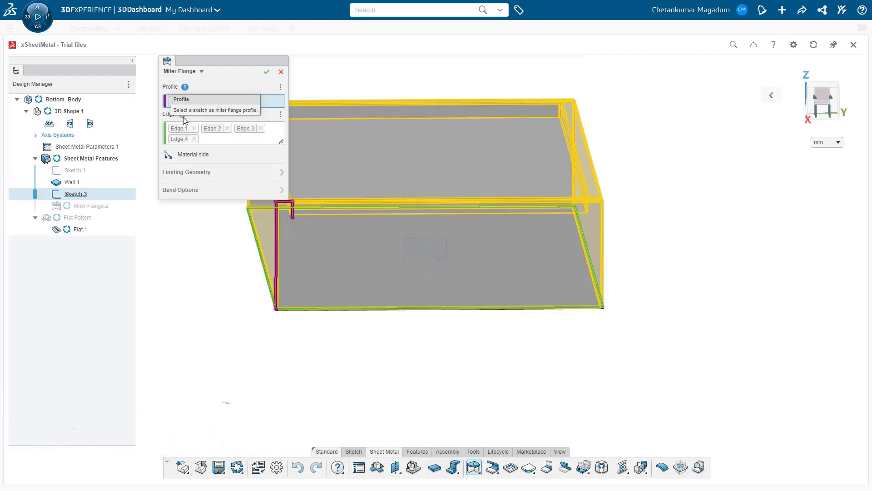
click(271, 177)
click(166, 88)
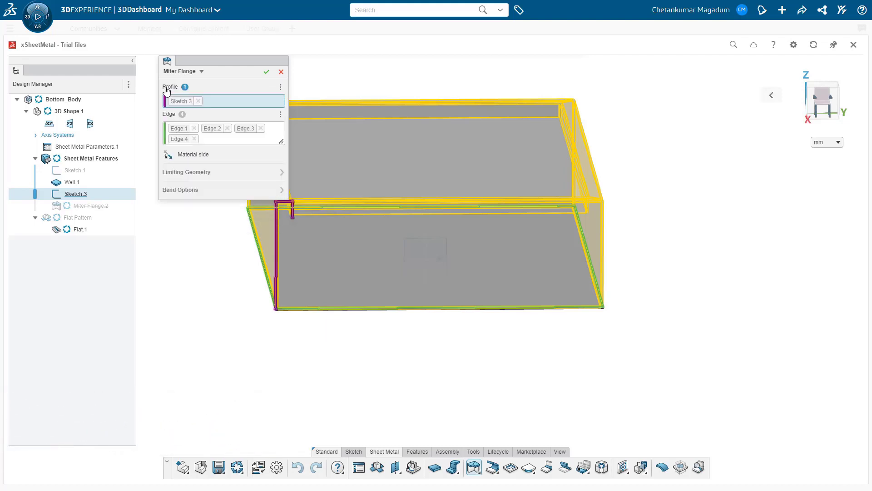
click(267, 73)
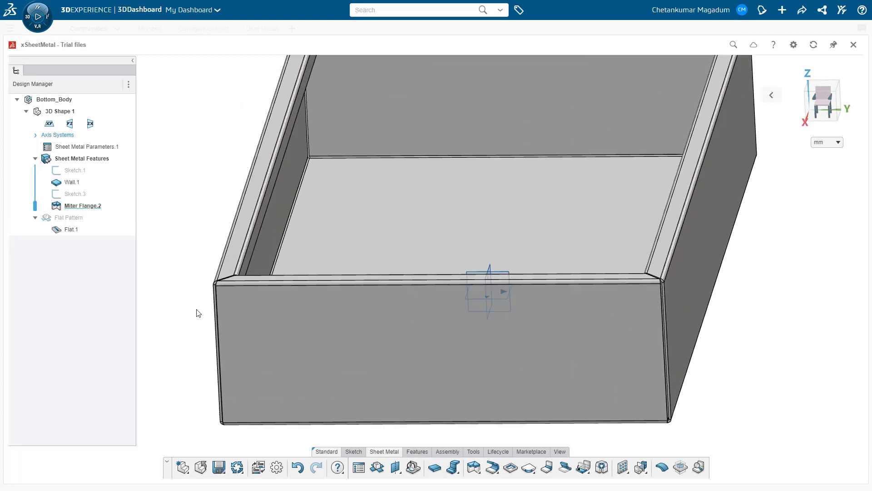
Step: Start a Wall On Edge on the inner lip edge of one long side with a height of 15 mm
scroll(227, 278, up, 3)
middle_drag(243, 269, 249, 290)
scroll(230, 279, down, 5)
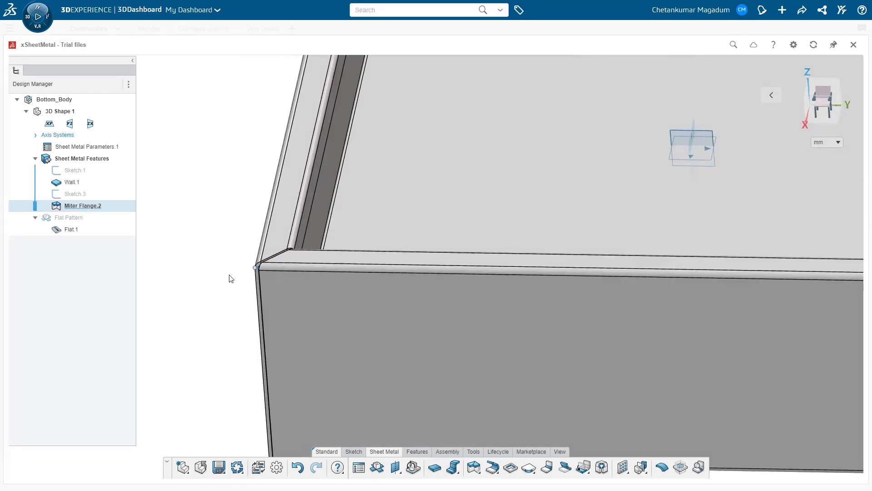
click(474, 468)
click(474, 468)
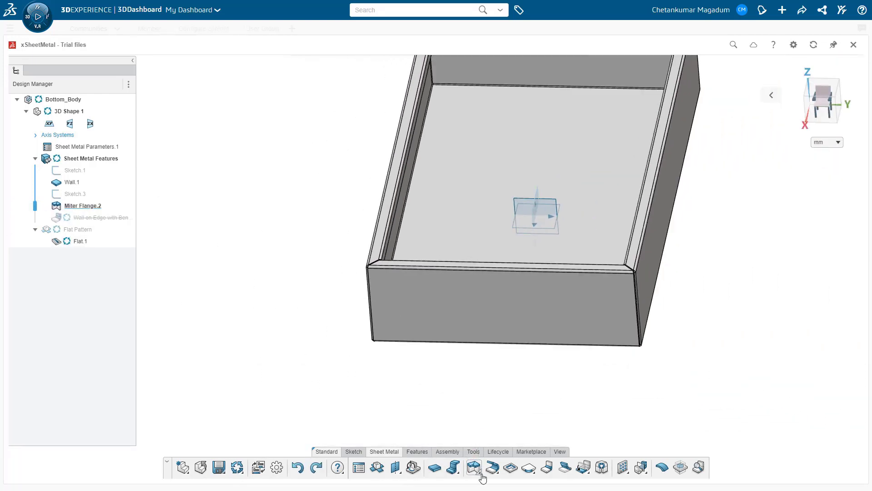
scroll(403, 182, up, 3)
click(402, 178)
scroll(455, 150, down, 4)
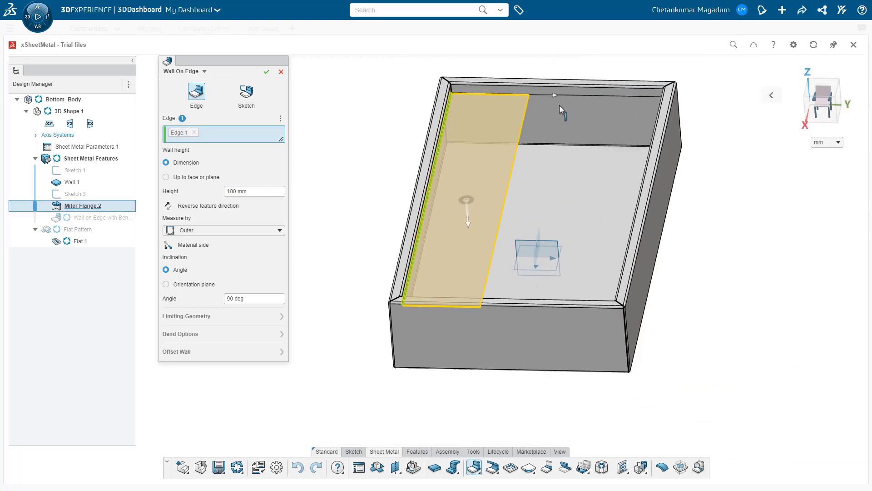
click(266, 194)
text(15)
key(Return)
Step: Add the inner lip edges of the other three sides to the 15 mm Wall On Edge
click(583, 96)
middle_drag(586, 149, 628, 179)
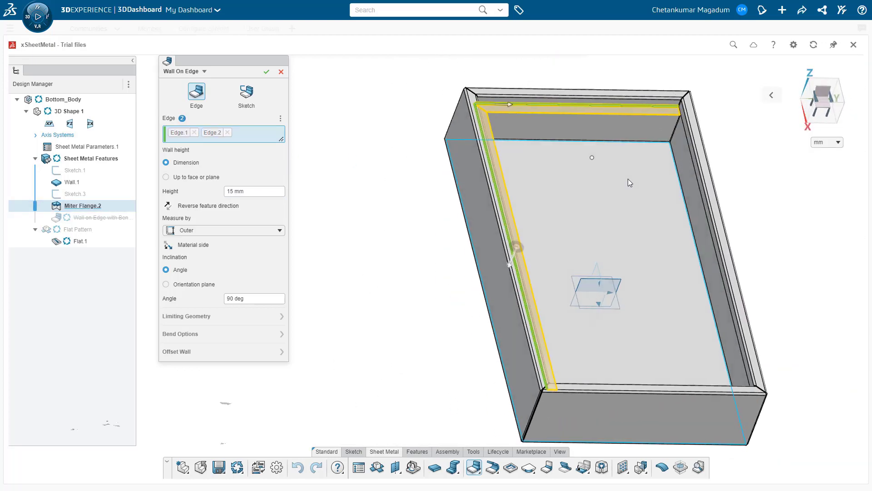
scroll(615, 332, up, 4)
middle_drag(615, 332, 691, 382)
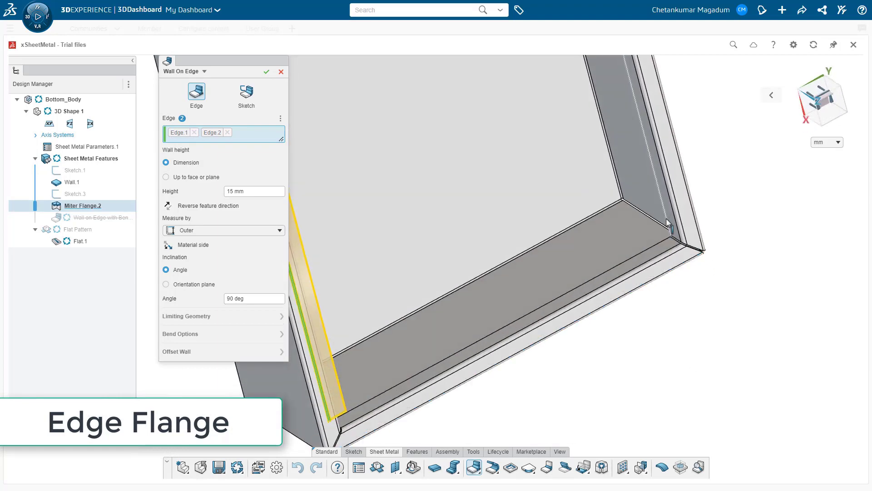
click(666, 245)
scroll(591, 309, down, 3)
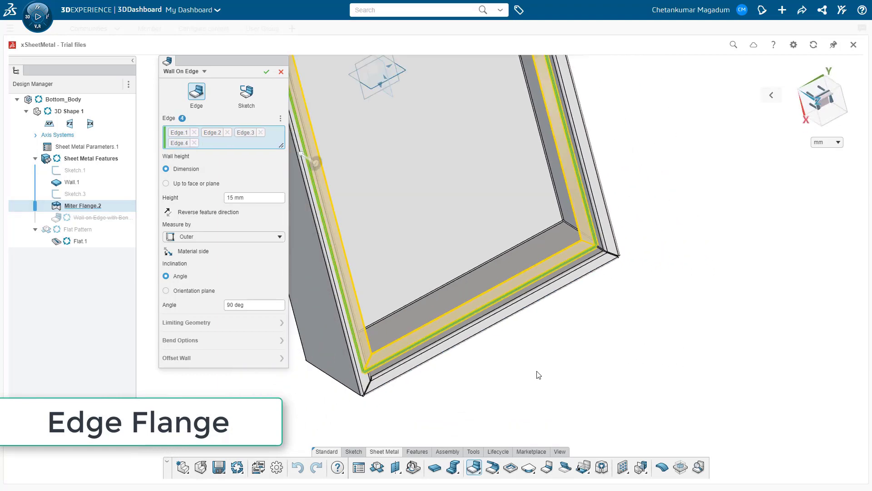
Step: Set the gap distance in the Wall On Edge's limiting geometry to 1 mm
click(282, 322)
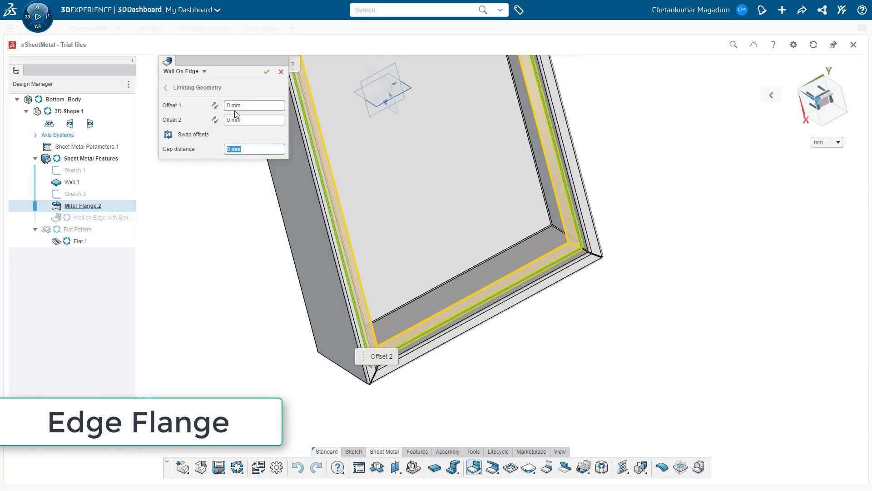
scroll(574, 252, up, 5)
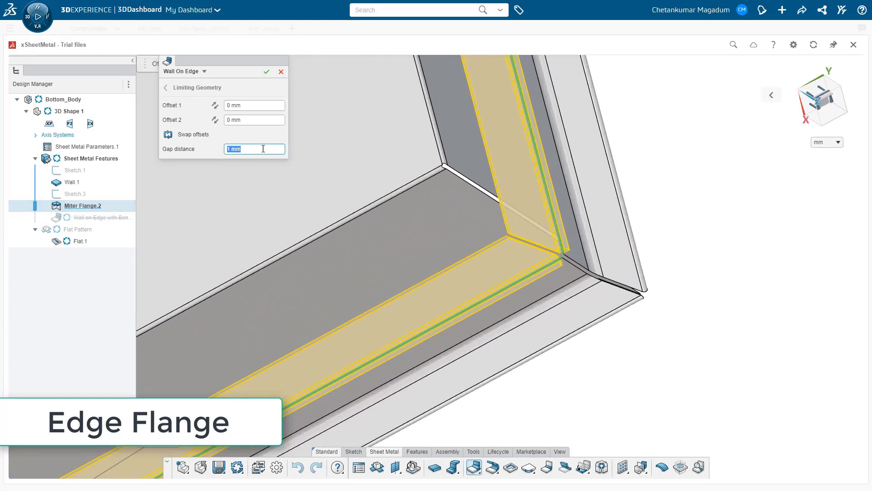
click(168, 88)
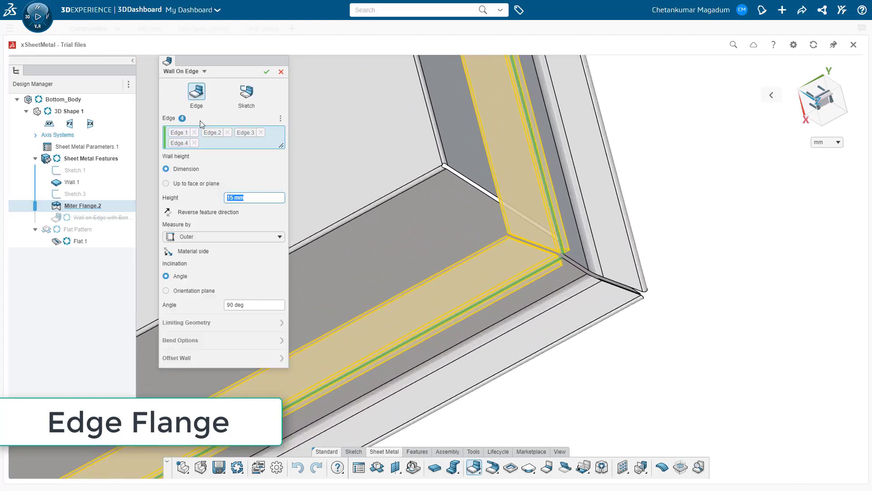
Step: Check the bend options and offset wall settings of the Wall On Edge and create the inner flanges
click(265, 346)
click(166, 88)
click(278, 359)
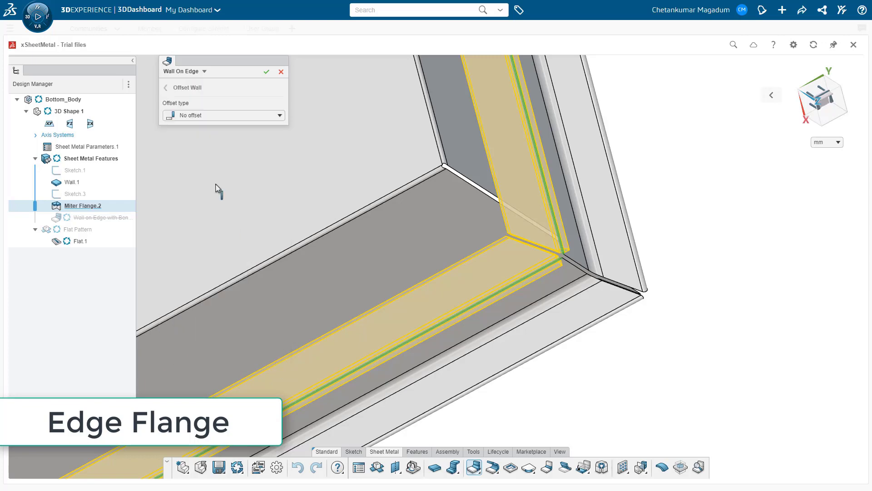
click(167, 88)
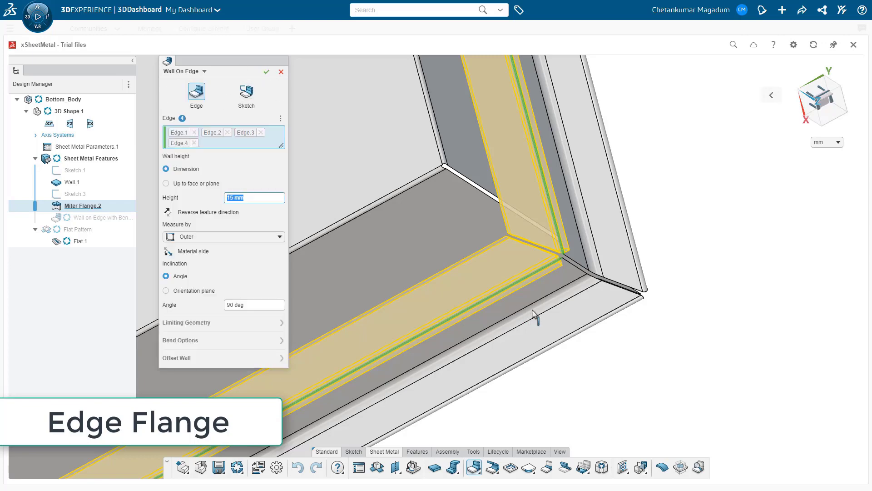
key(Return)
middle_drag(532, 312, 520, 261)
key(f)
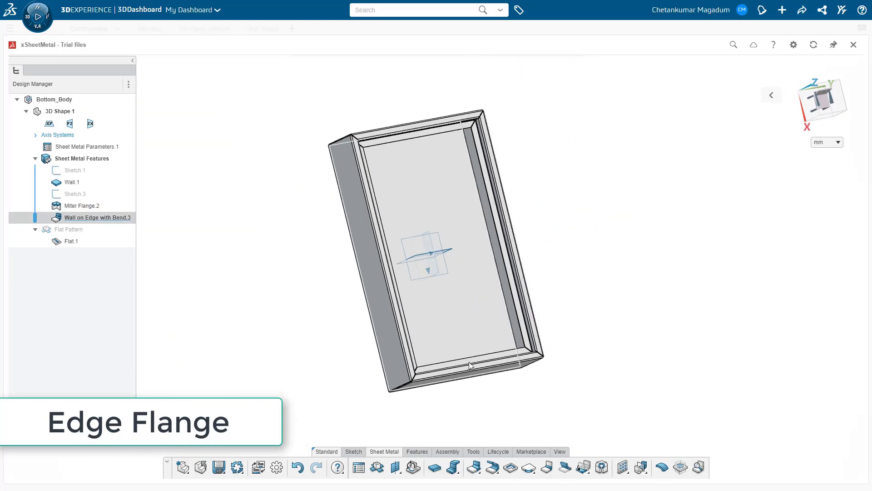
Step: Start a sketch on the outer face of the long side wall and place a point near its upper end corner
click(376, 468)
click(376, 468)
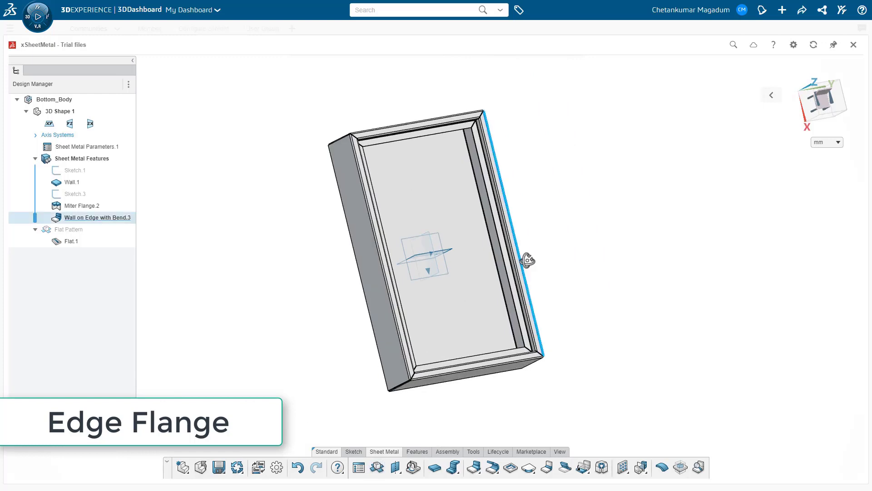
mouse_move(525, 259)
middle_down()
mouse_move(578, 244)
mouse_move(536, 260)
middle_up()
click(553, 236)
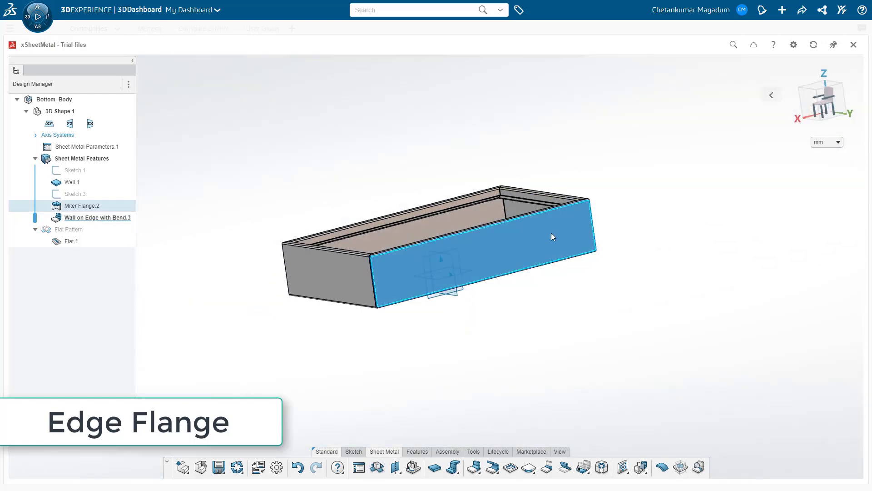
click(576, 137)
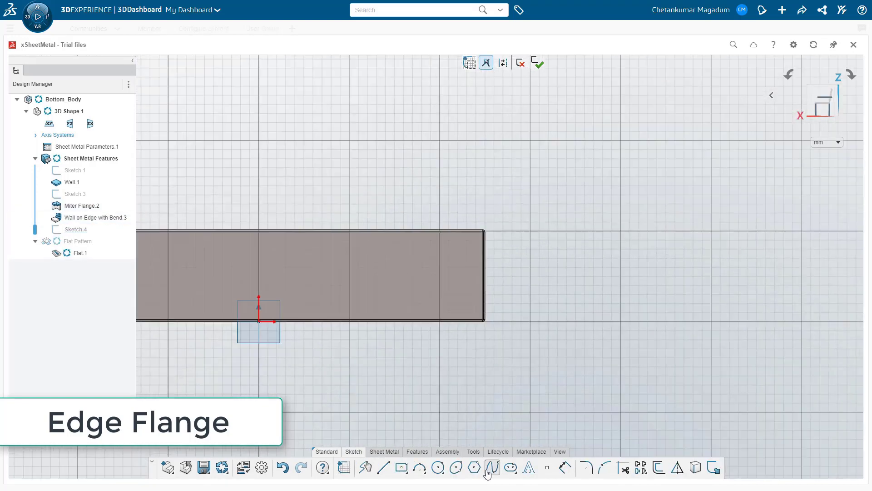
click(547, 467)
right_drag(529, 272, 533, 236)
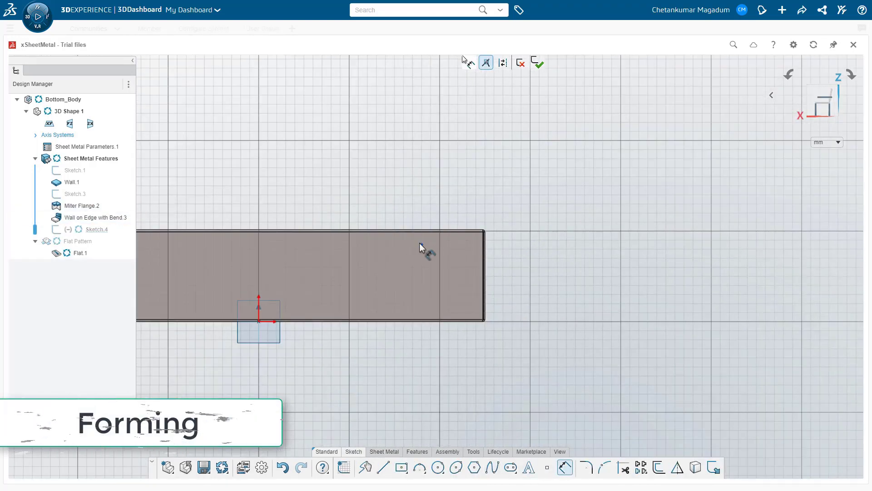
Step: Dimension the point 60 mm from the vertical end edge of the wall
click(421, 244)
scroll(489, 247, up, 3)
click(475, 227)
click(497, 233)
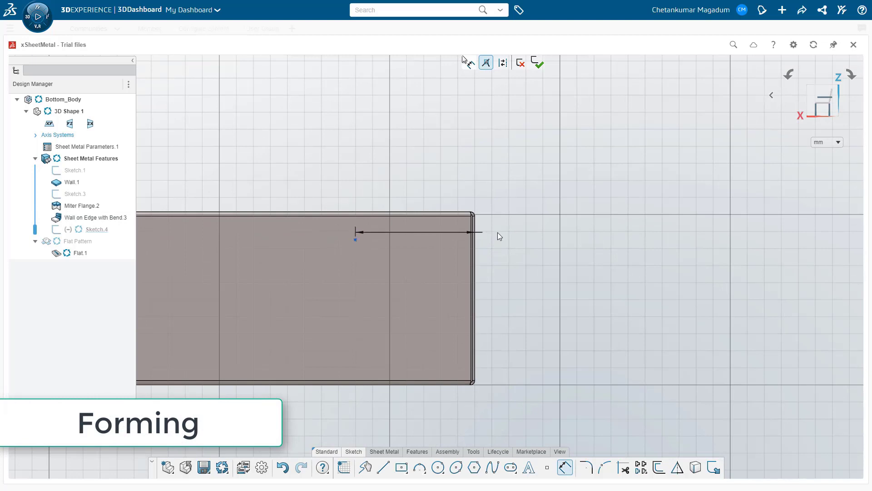
text(60)
key(Return)
Step: Dimension the point 90 mm from the wall's bottom edge and finish the sketch
click(371, 240)
click(461, 384)
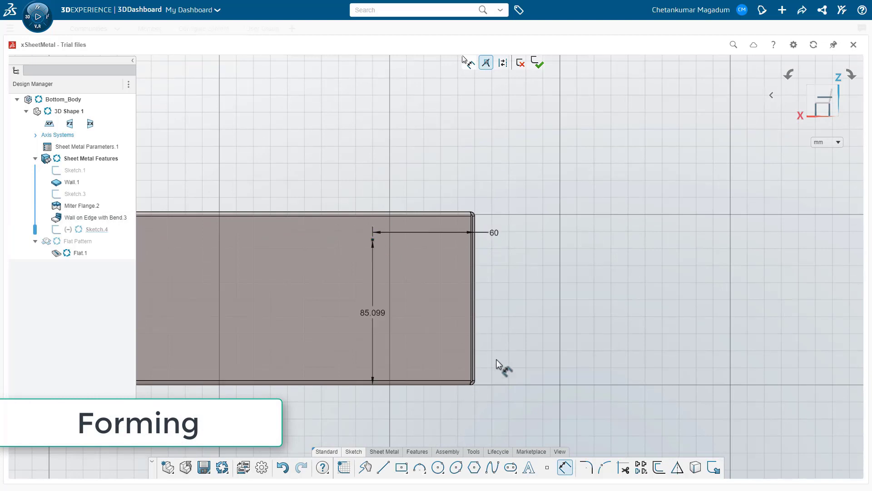
click(538, 337)
text(90)
key(Return)
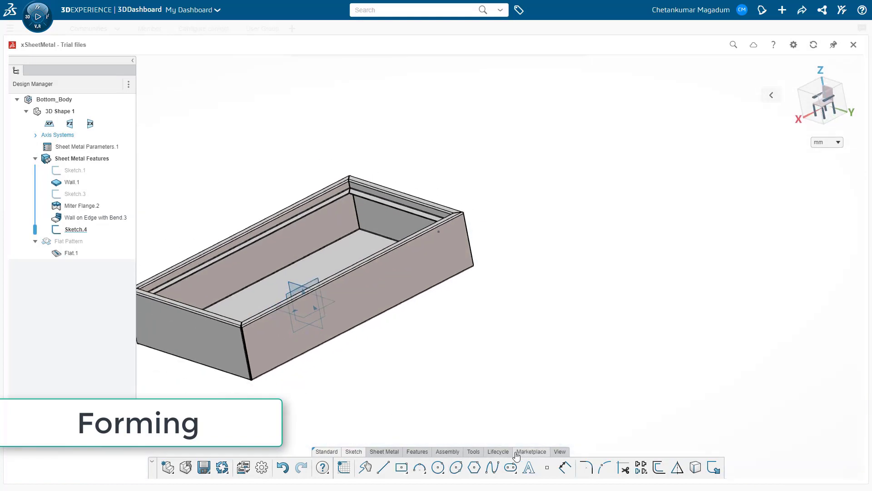
Step: Start Insert Geometry and open the search for choosing a component
click(384, 452)
click(682, 472)
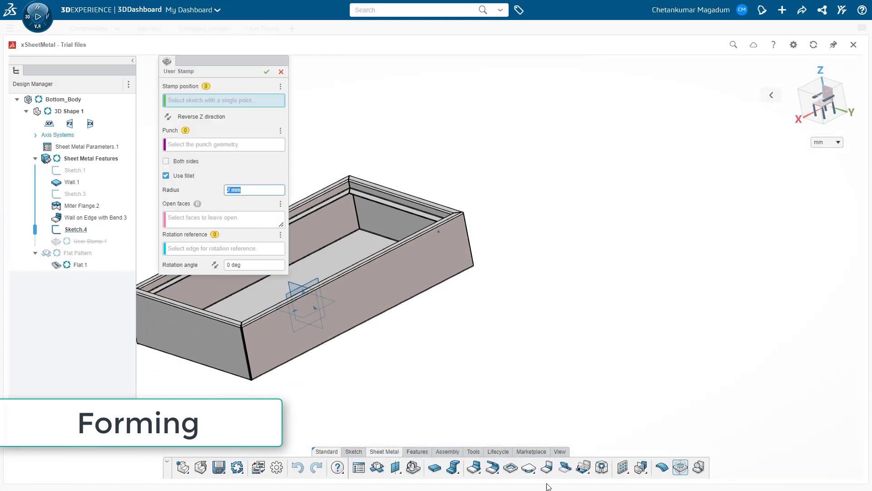
click(439, 455)
click(603, 470)
click(214, 109)
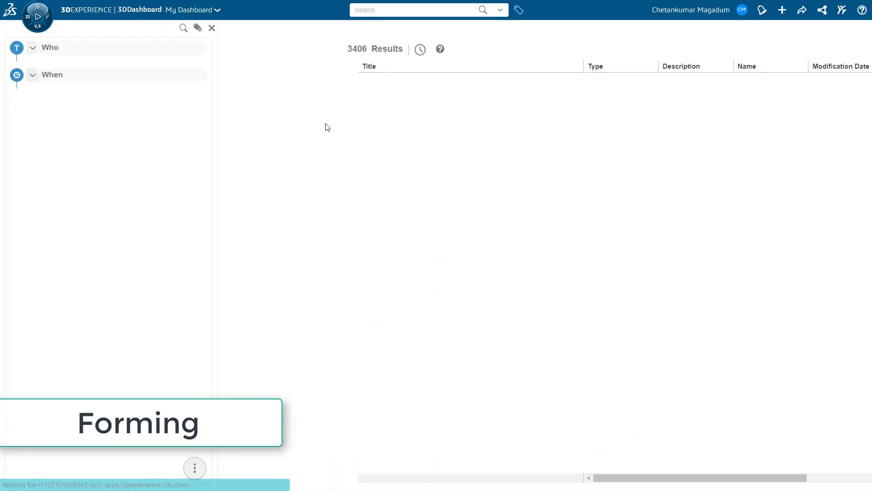
Step: Search for "louver" and insert the first listed Louver_V1 component as geometry in the part
click(397, 8)
text(louver)
key(Return)
click(354, 90)
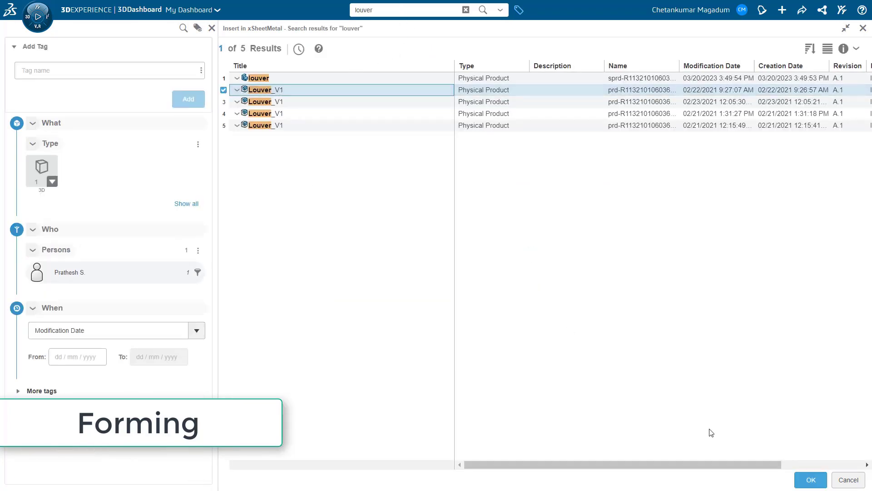
click(811, 480)
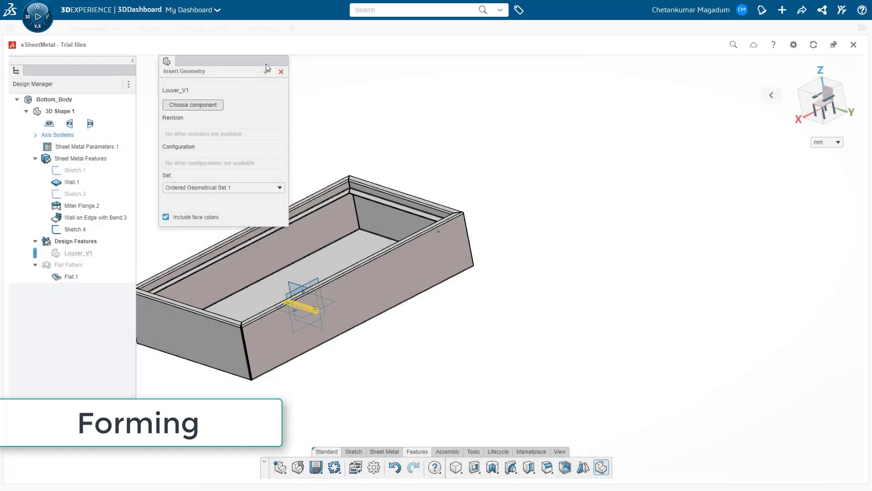
click(266, 71)
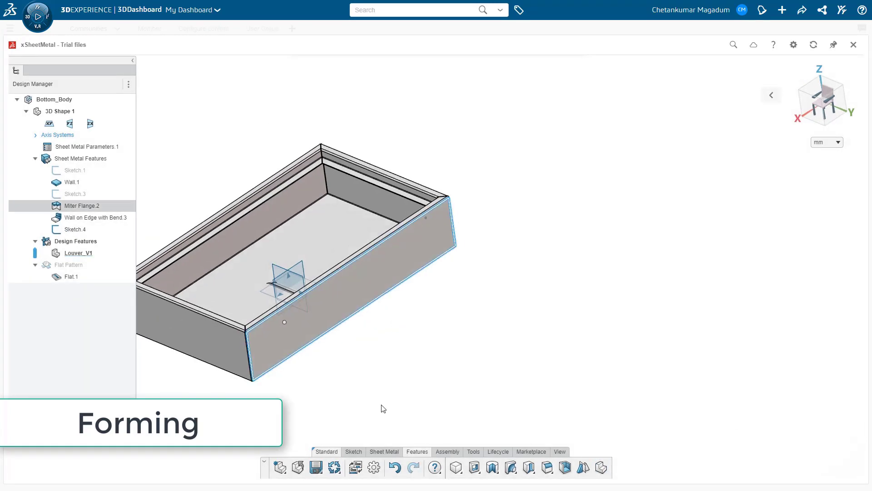
Step: Start a User Stamp positioned at the sketched point on the side wall, with the Design Features louver body as punch
click(424, 452)
click(384, 451)
click(681, 467)
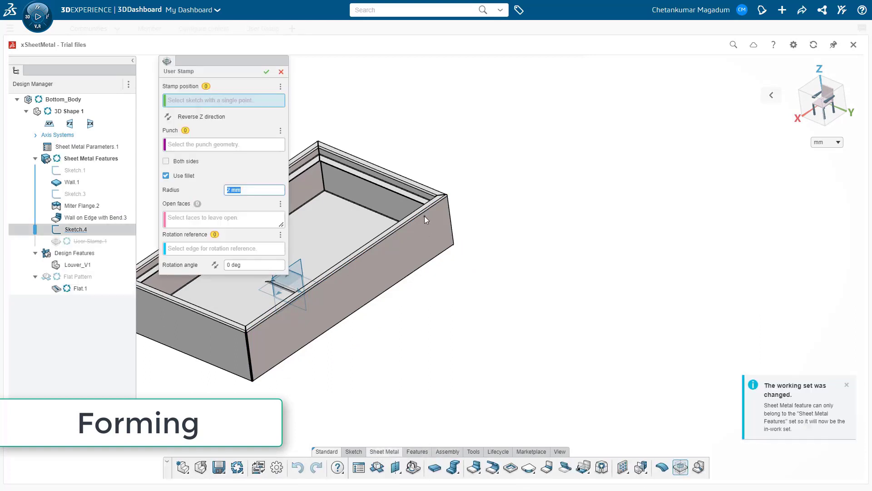
click(424, 216)
click(399, 233)
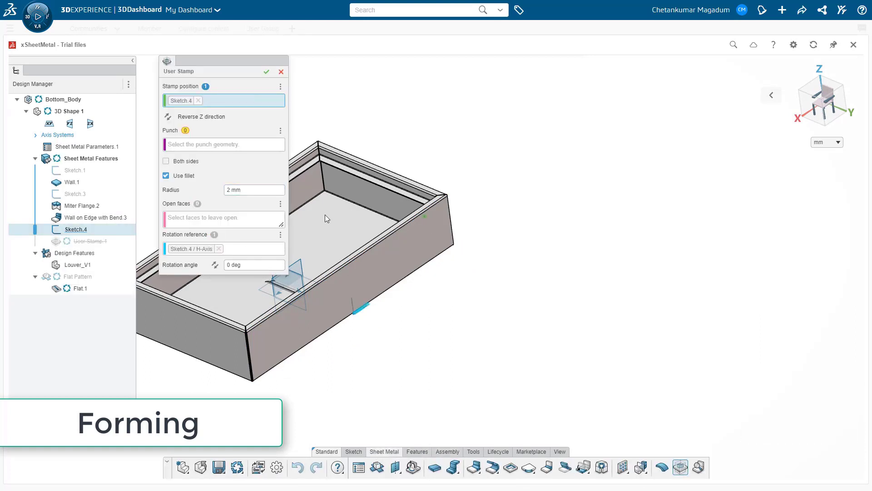
click(77, 252)
Step: Choose the louver's long side face as open face, and set the stamp's radius to 0 mm and rotation angle to 90 deg
scroll(272, 284, up, 5)
click(279, 291)
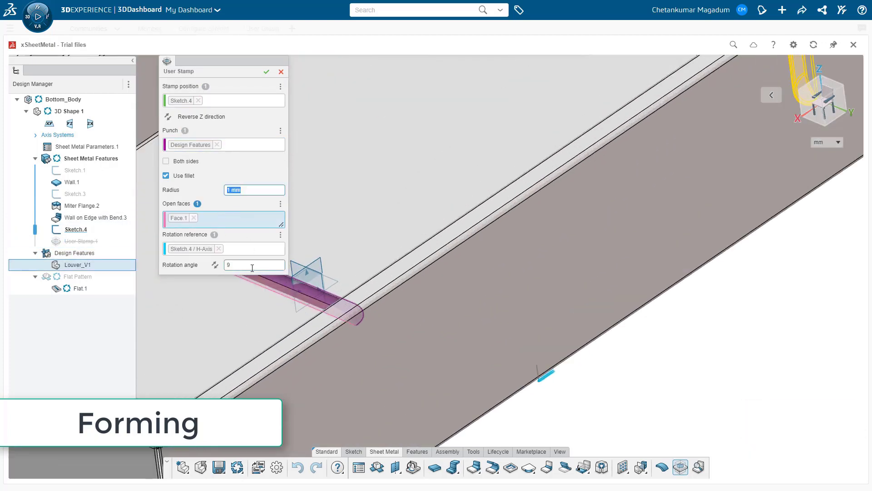
scroll(537, 265, down, 2)
click(255, 190)
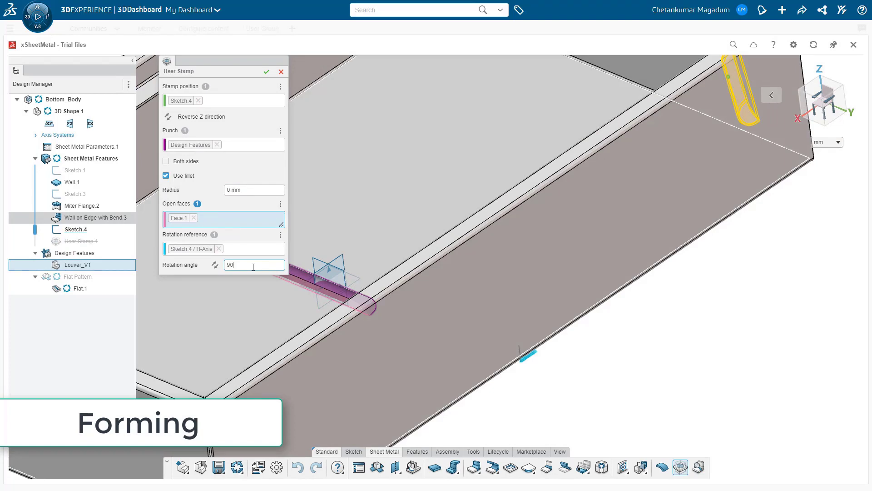
key(Return)
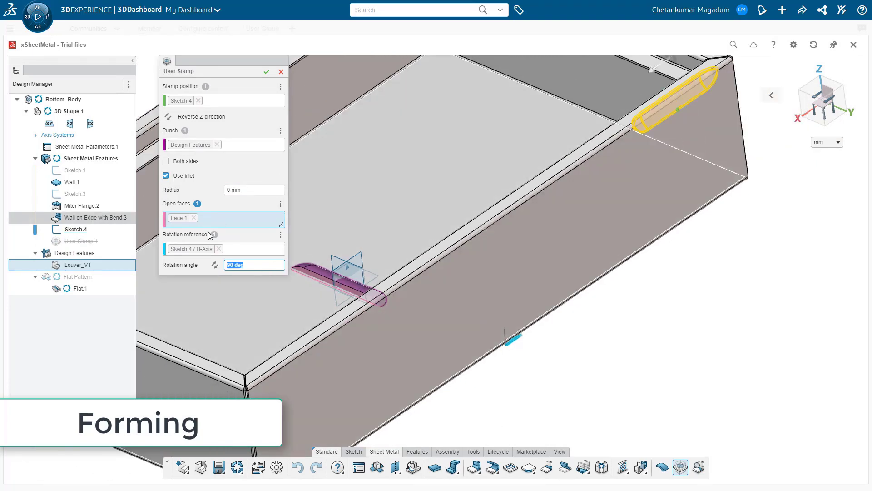
Step: Reverse the stamp's rotation and Z direction and create the louver on the side wall
click(215, 265)
middle_drag(670, 135, 307, 160)
click(167, 117)
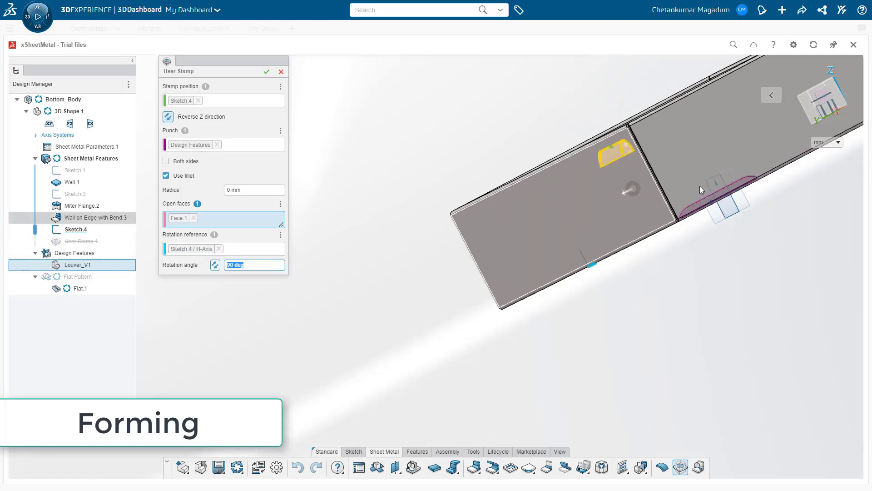
scroll(699, 187, down, 2)
scroll(681, 91, up, 3)
click(266, 72)
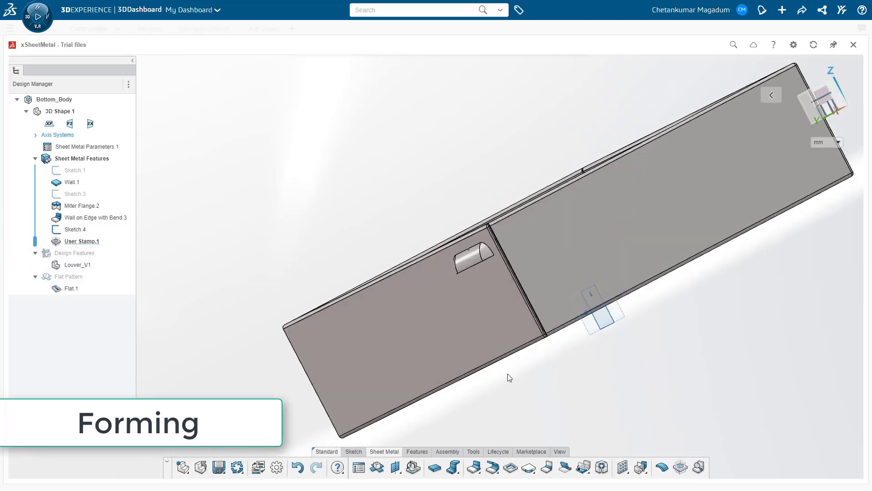
Step: Start a Rectangular Pattern of the louver stamp along the wall's vertical end edge, with the direction reversed to run downward
middle_drag(508, 374, 613, 355)
click(624, 468)
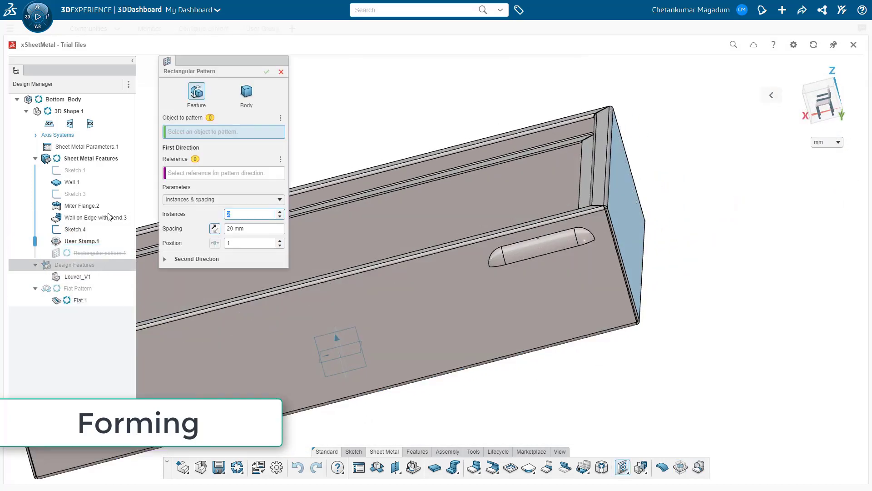
click(78, 243)
click(181, 174)
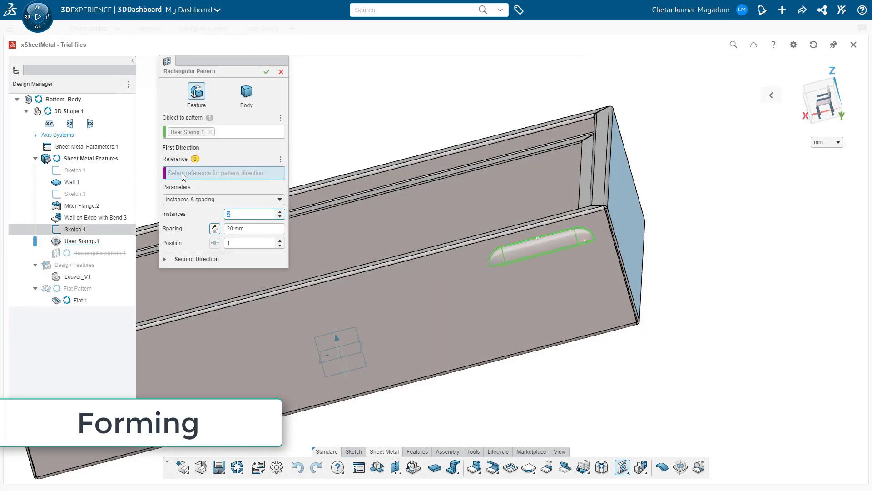
click(610, 229)
click(215, 229)
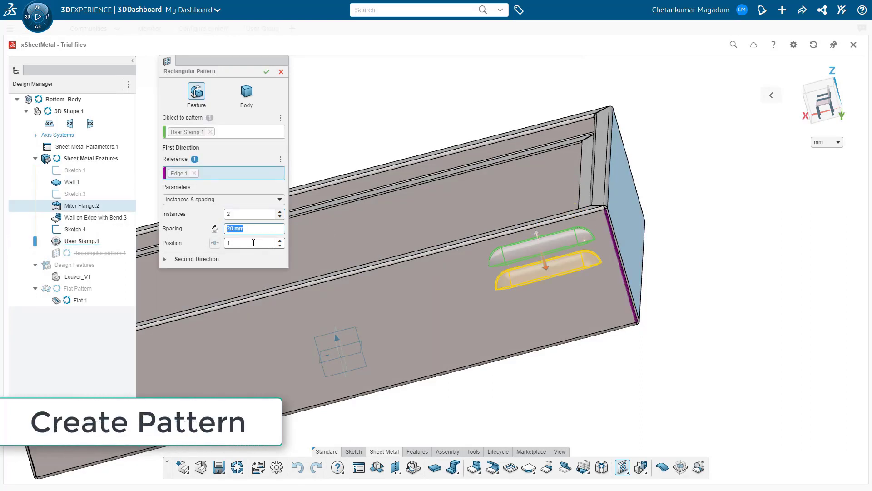
Step: Set the pattern's first direction to 4 instances with the original louver at position 1
click(280, 212)
click(280, 211)
click(280, 242)
click(280, 242)
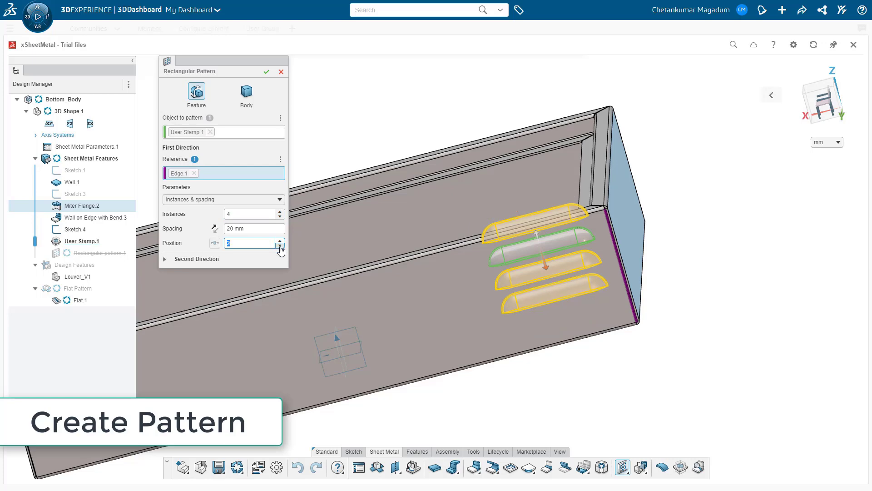
click(280, 242)
middle_drag(496, 295, 320, 294)
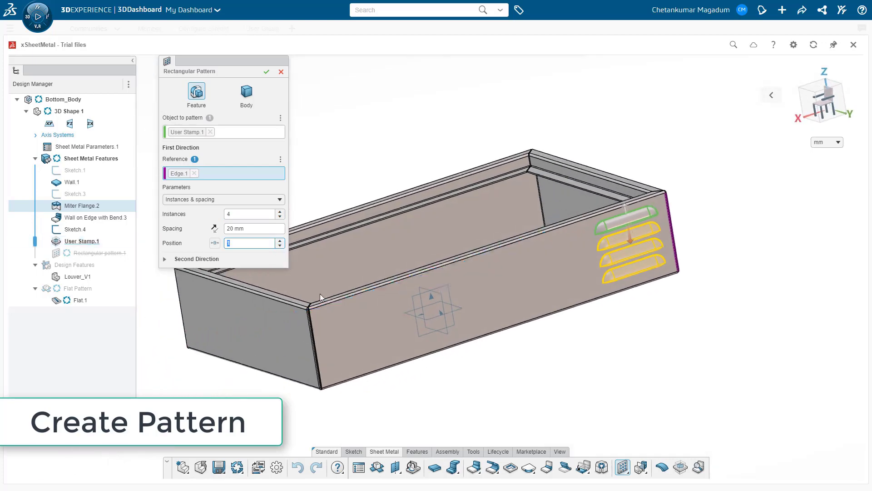
Step: Add a second pattern direction along the wall's top edge with 2 instances spaced 380 mm apart and create the pattern
click(166, 260)
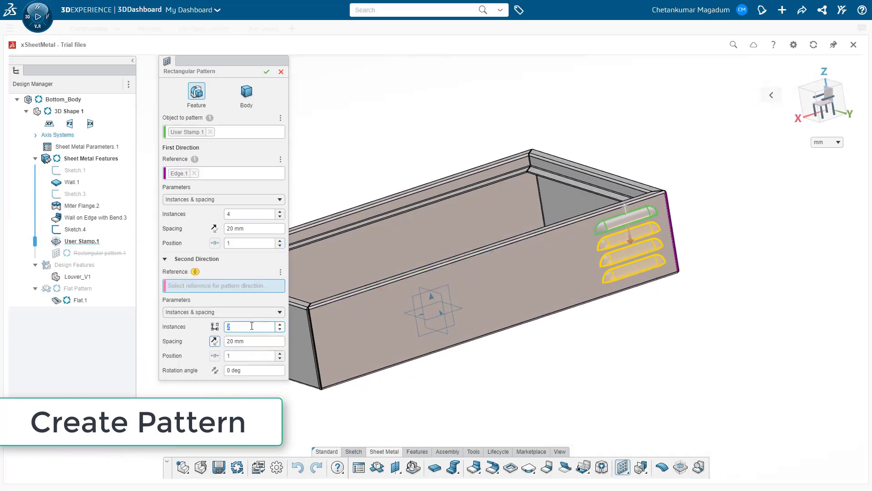
click(424, 272)
click(253, 344)
text(380)
key(Return)
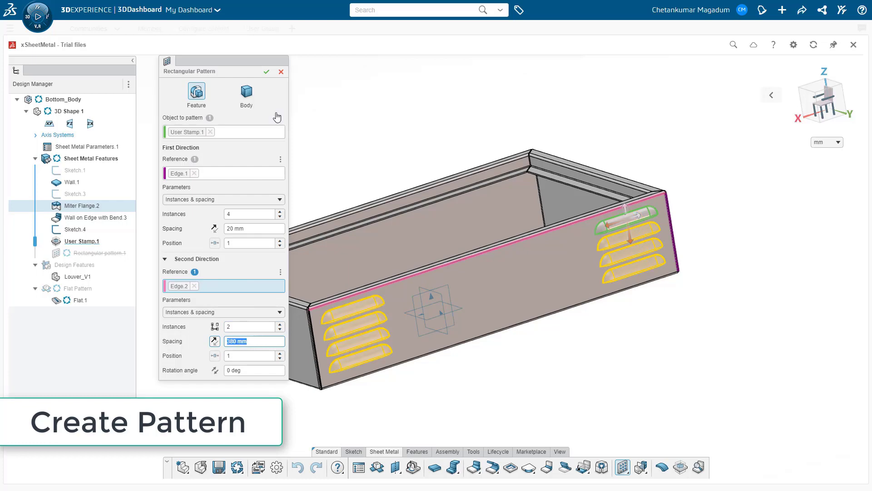
click(267, 73)
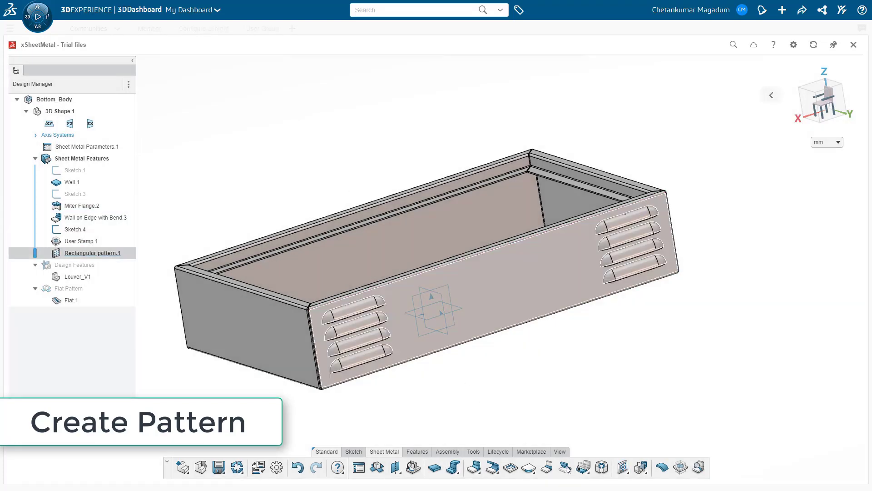
Step: Mirror the rectangular louver pattern across the zx plane, and check the flat pattern before returning to the folded body
click(641, 467)
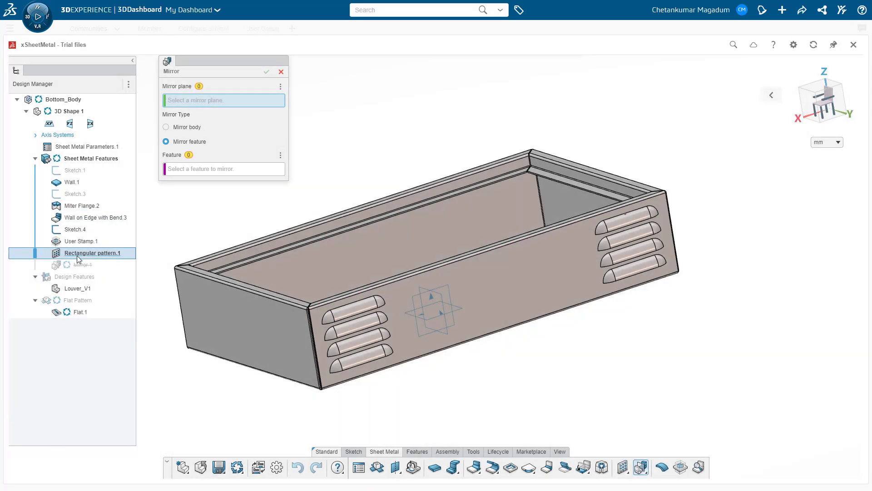
click(91, 244)
middle_drag(298, 275, 327, 291)
click(448, 318)
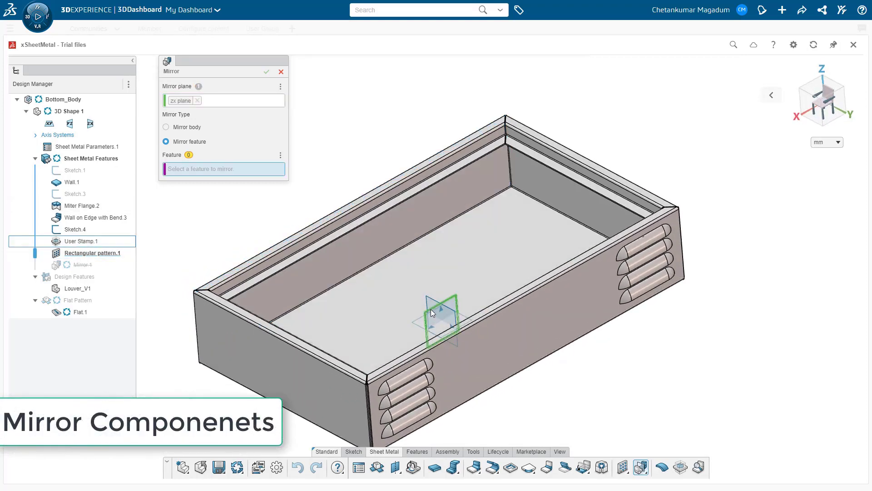
click(89, 253)
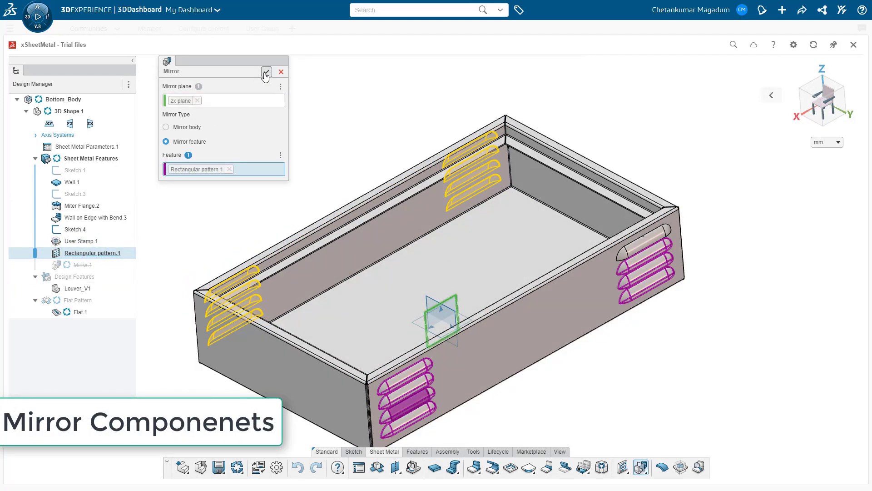
click(266, 73)
scroll(280, 124, down, 3)
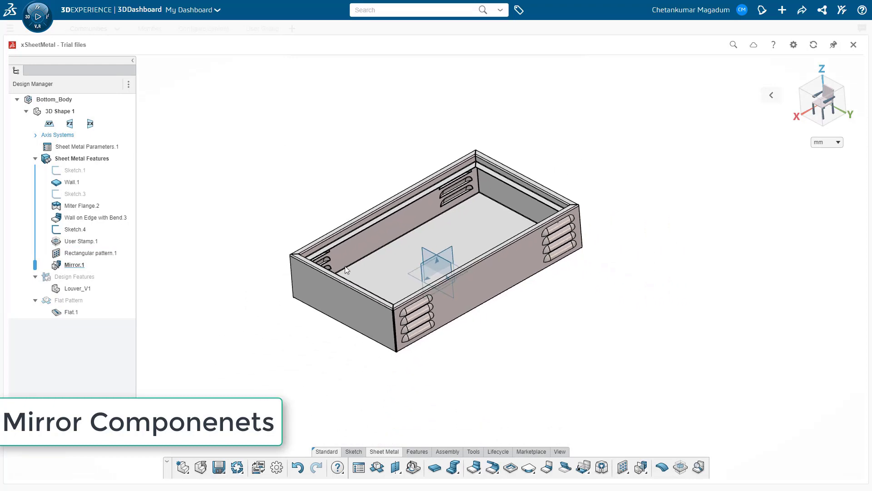
click(380, 469)
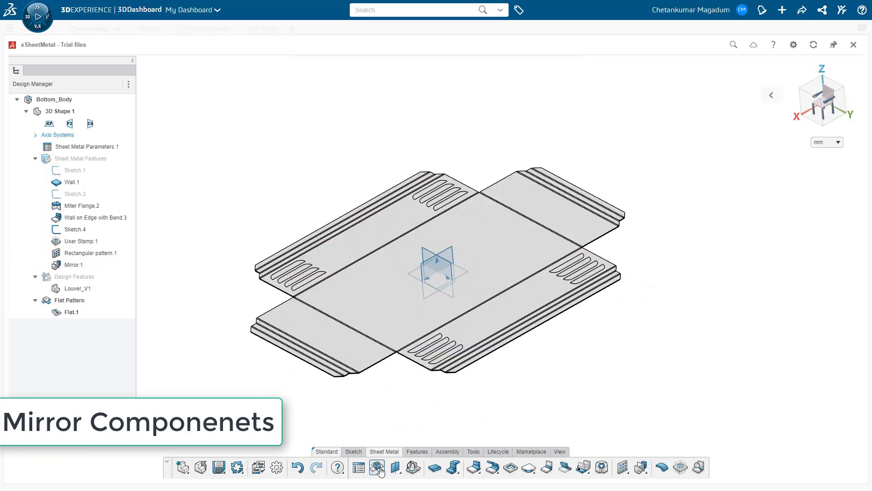
click(380, 470)
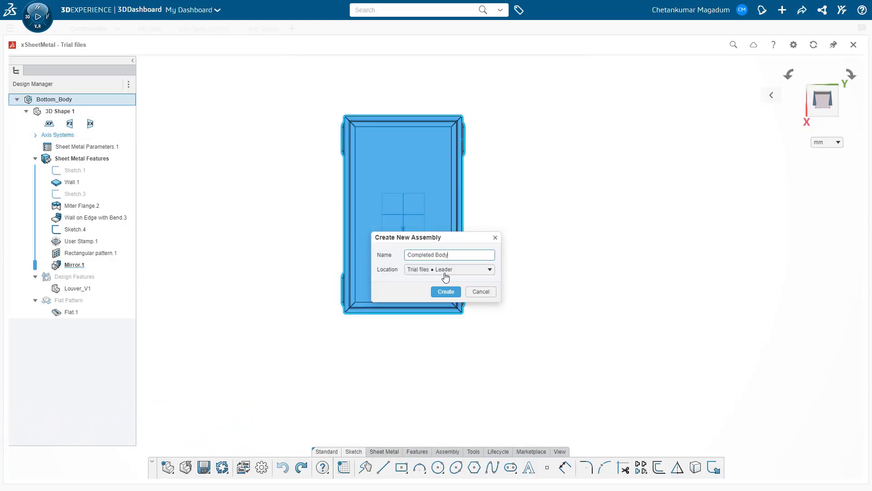
Step: Create a new assembly named Completed Body in Trial files and fix the Bottom_Body component in place
click(446, 291)
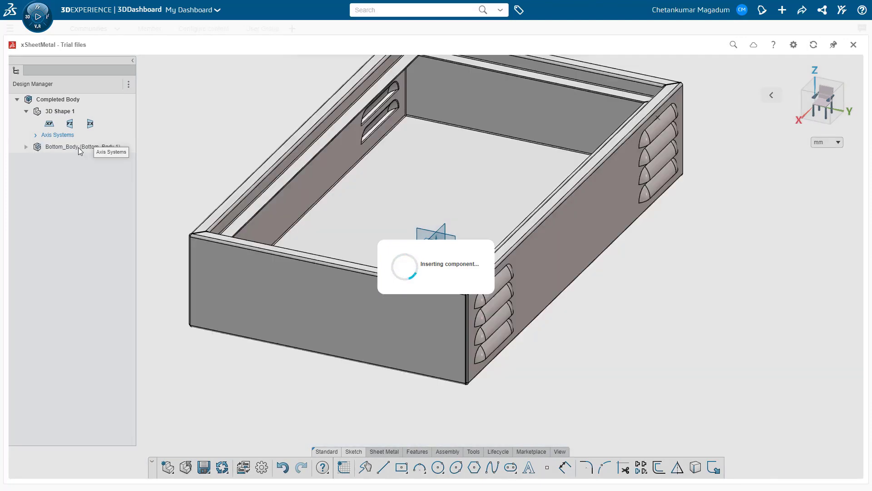
click(69, 147)
click(184, 214)
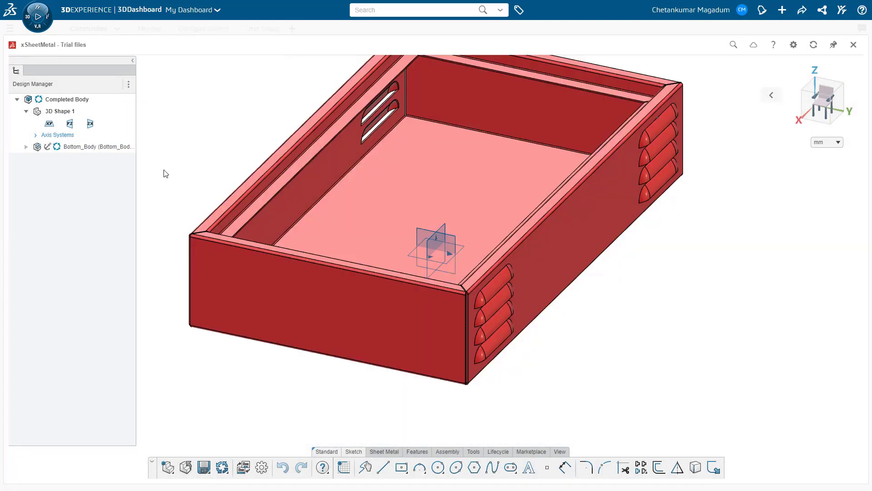
scroll(253, 203, down, 3)
middle_drag(277, 273, 208, 335)
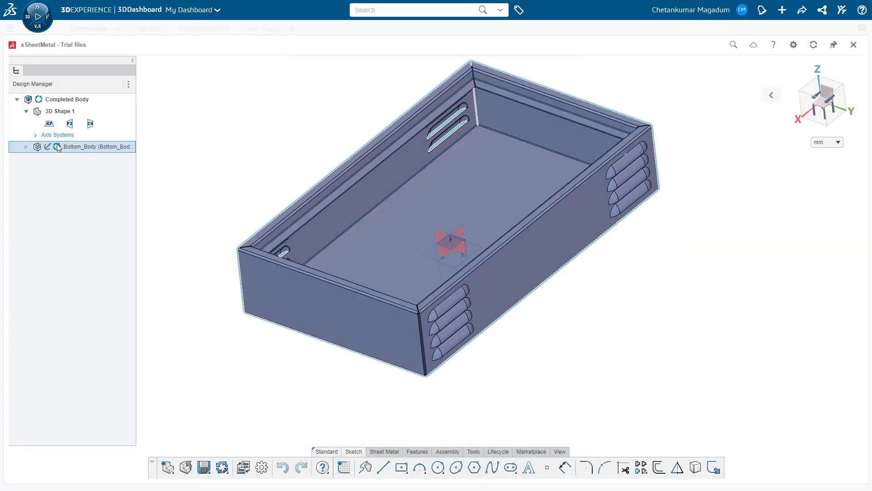
click(67, 99)
click(222, 467)
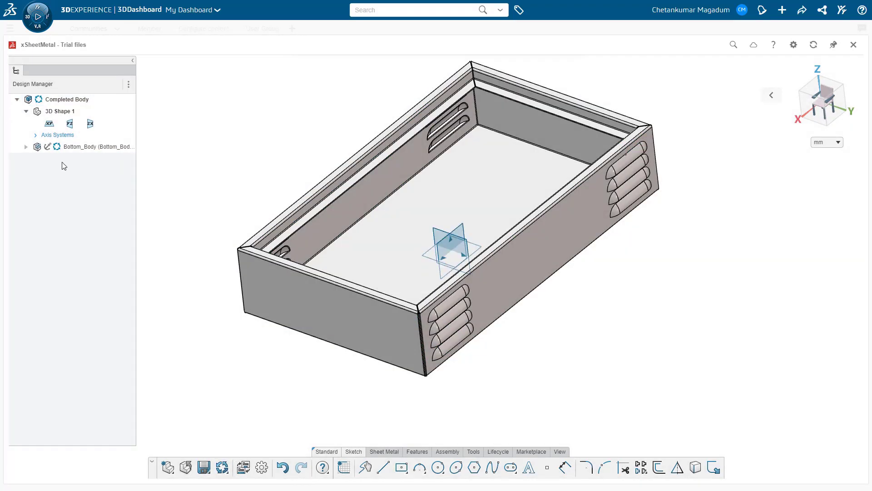
Step: Insert a new component named Door into the assembly, placed at the origin and opened for editing
click(73, 146)
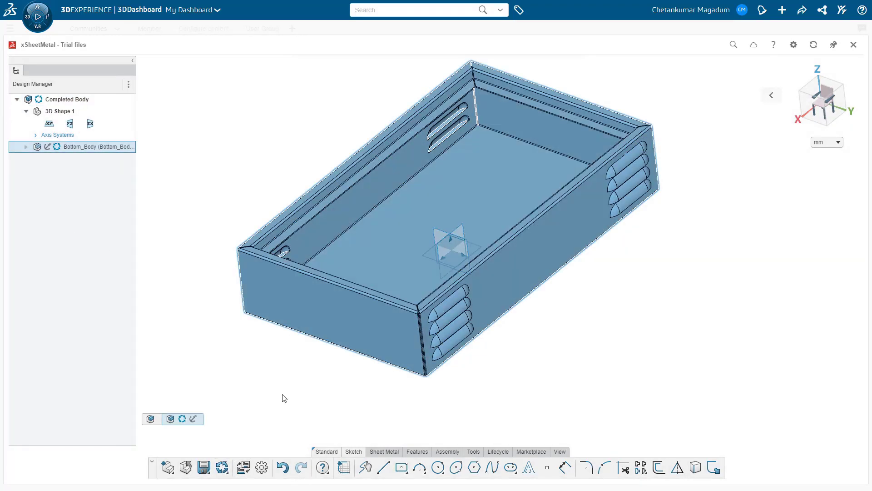
click(408, 455)
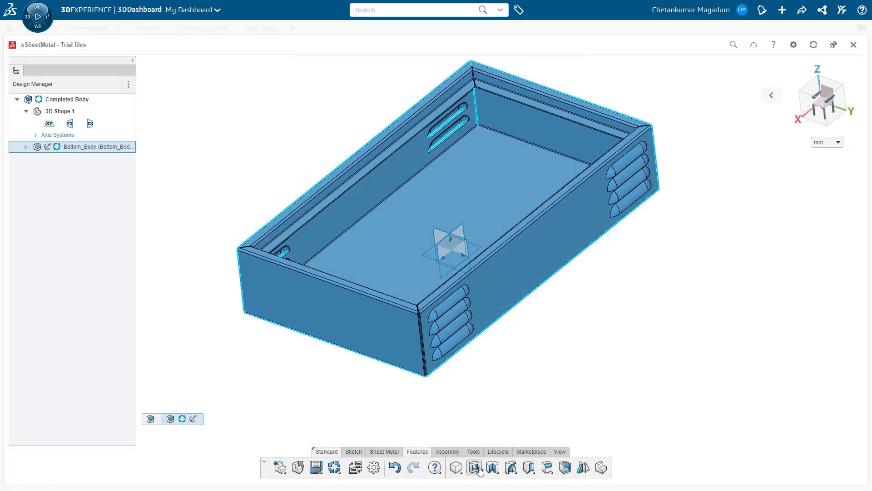
click(437, 454)
click(435, 467)
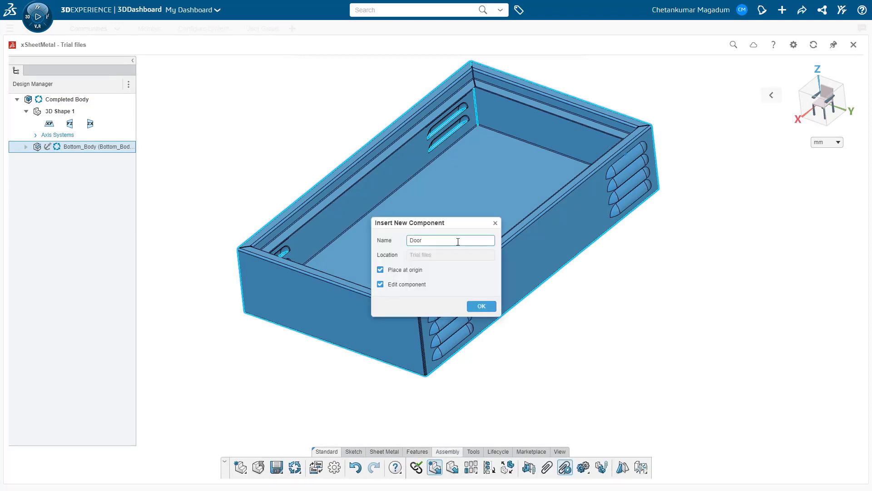
click(481, 307)
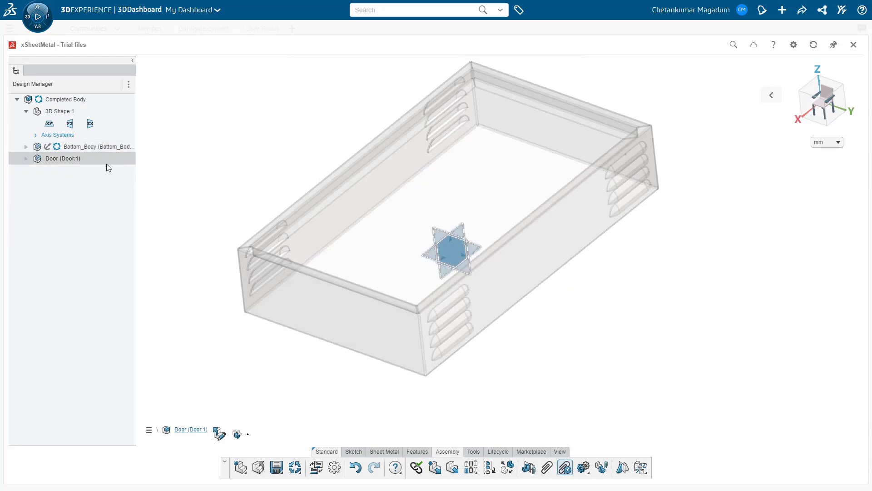
Step: On the bottom body's upper flange face, sketch a rectangle centred on the origin, about 448 mm long
scroll(265, 244, up, 5)
click(266, 232)
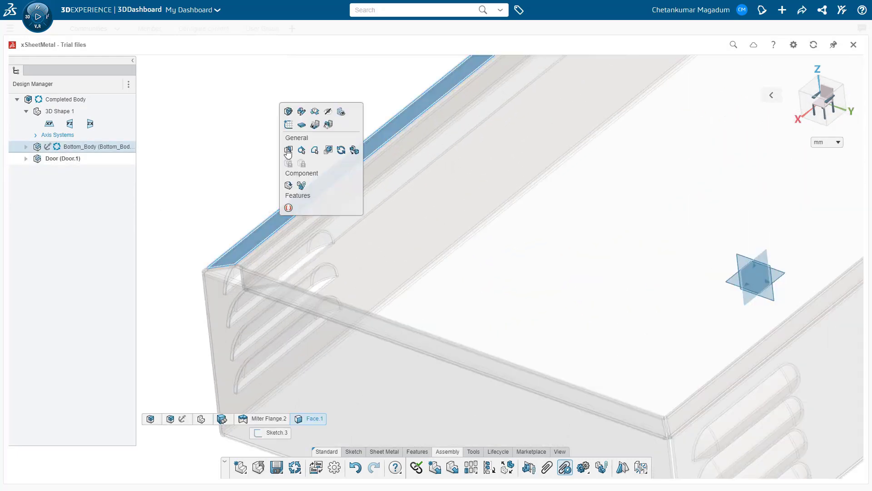
click(288, 129)
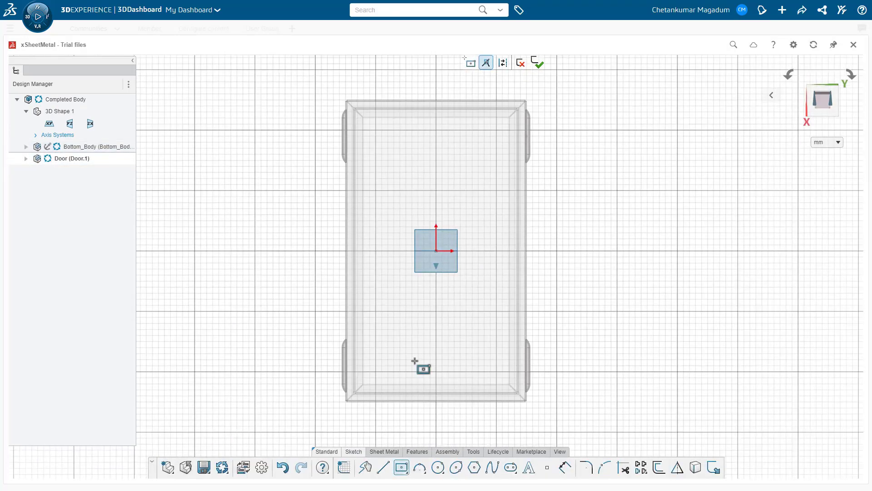
click(436, 251)
scroll(515, 389, up, 8)
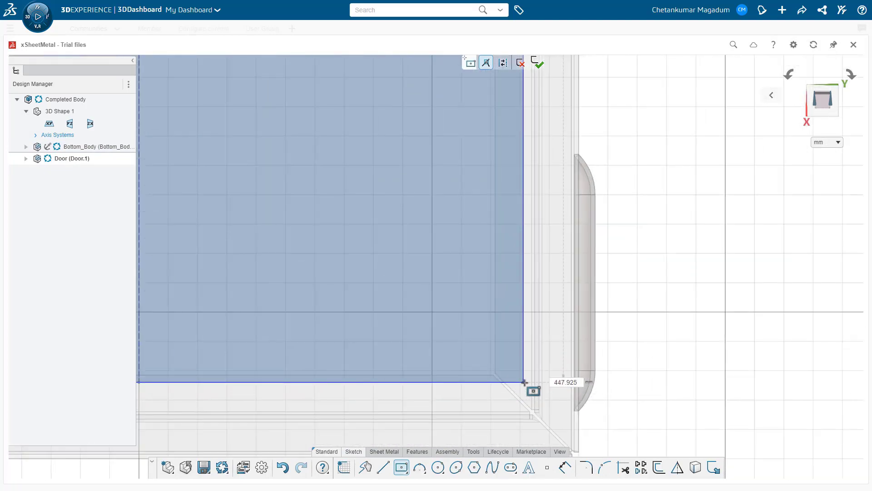
click(523, 383)
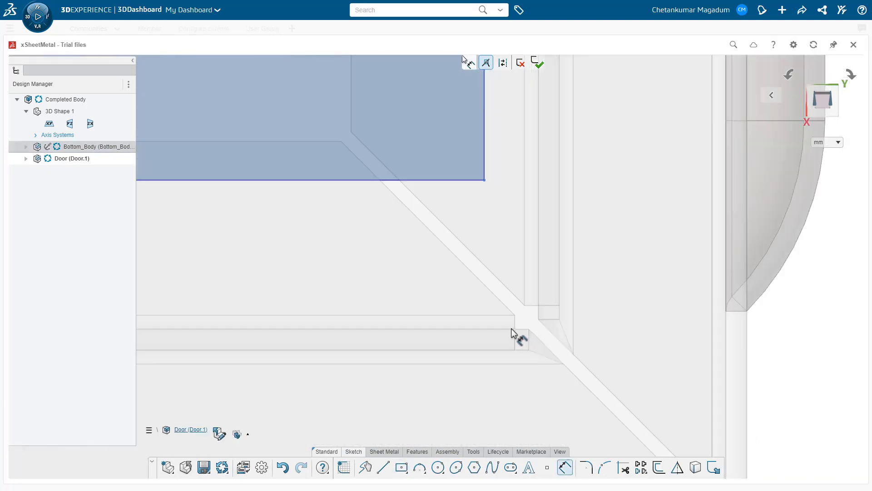
Step: Dimension two adjacent rectangle sides 1 mm from the inner flange edges of the bottom body and finish the sketch
click(510, 328)
click(464, 180)
click(427, 284)
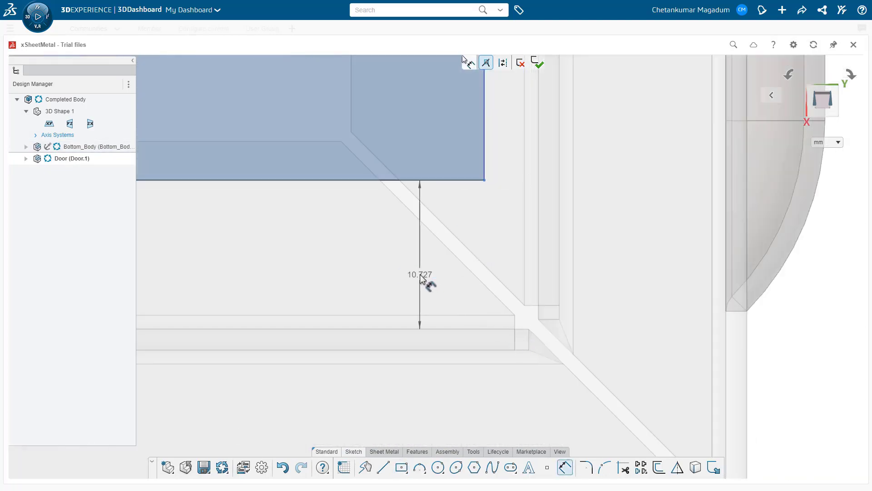
click(485, 150)
click(538, 151)
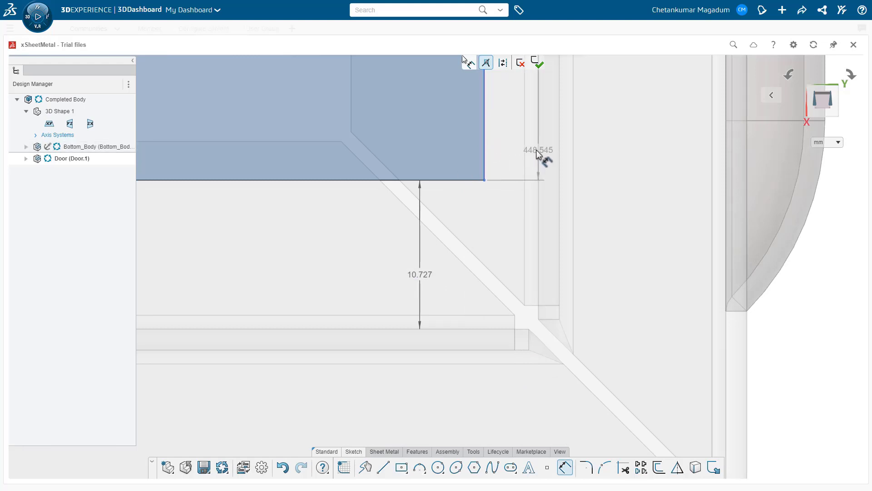
click(518, 152)
text(1)
key(Return)
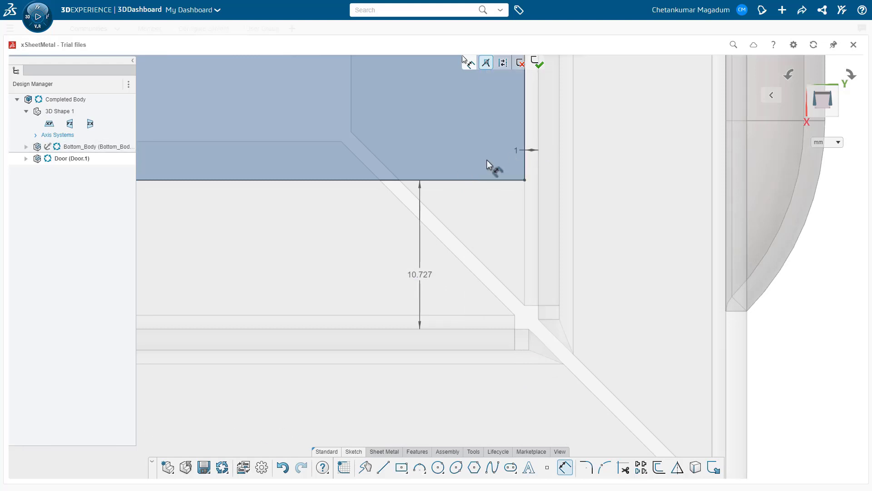
key(Return)
scroll(499, 282, down, 6)
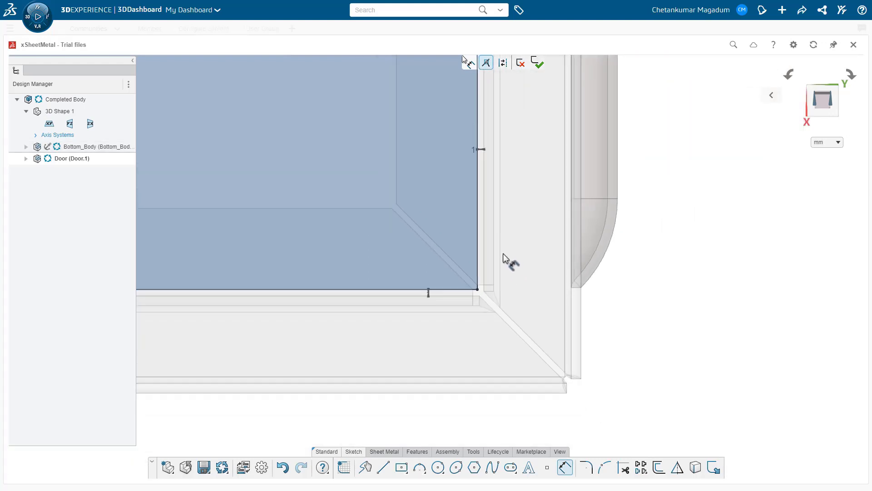
click(538, 63)
Step: Start a Wall for the door and set its sheet metal parameters to 1.5 mm thickness and 1 mm bend radius
click(384, 452)
click(435, 467)
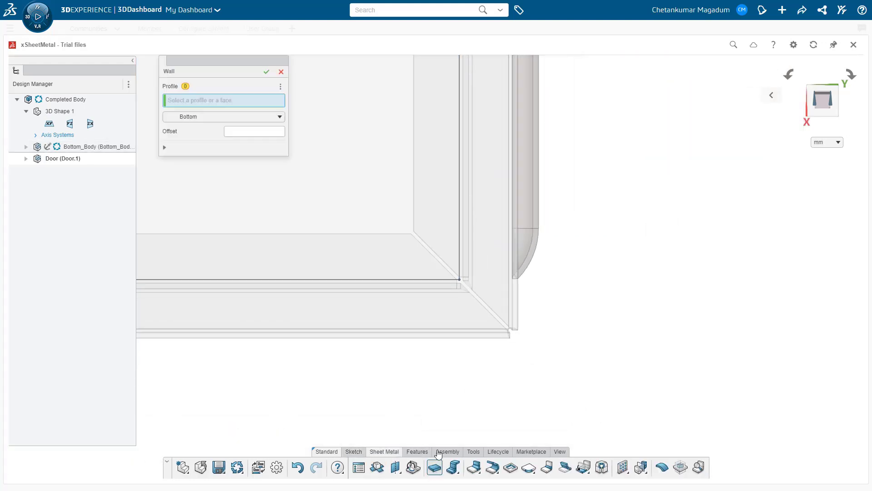
text(1.5)
key(Return)
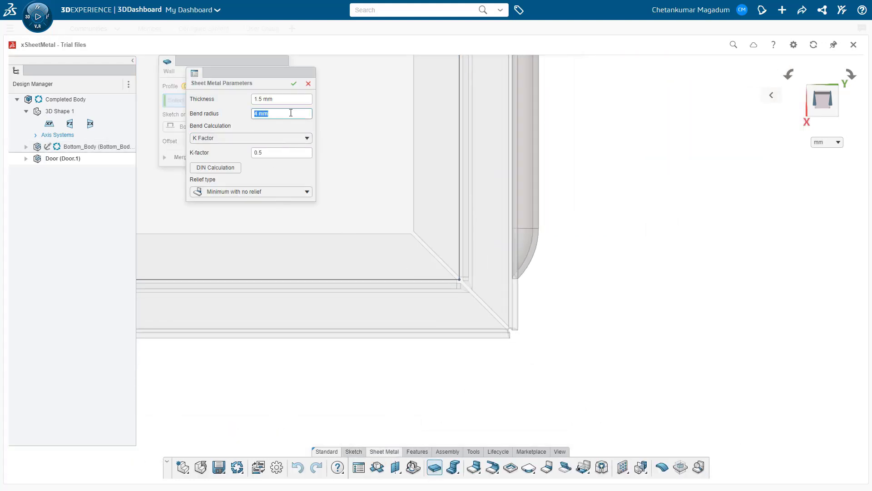
middle_drag(391, 200, 335, 151)
click(238, 191)
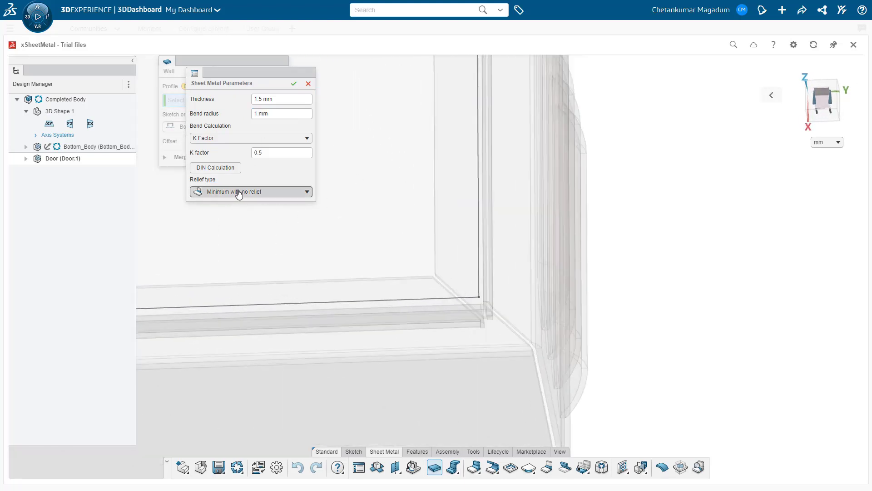
click(293, 83)
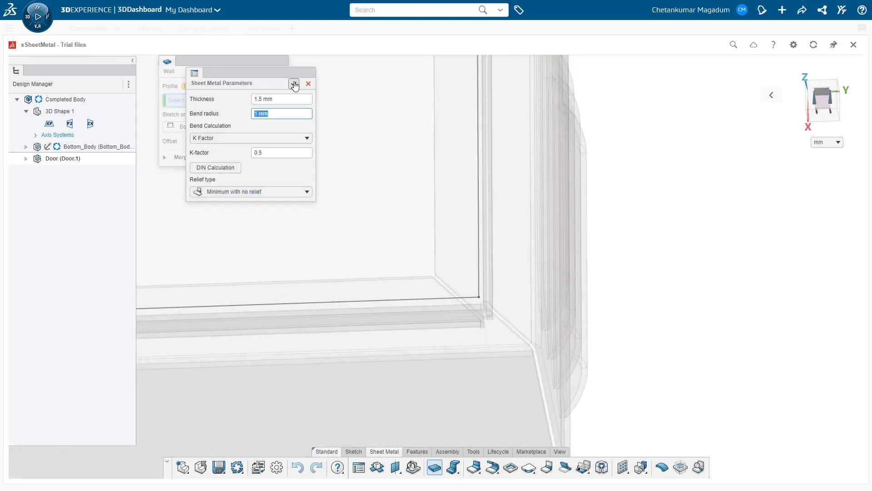
Step: Create the door wall from its rectangle sketch with the sketch orientation set to Top
scroll(481, 296, up, 3)
scroll(482, 293, up, 2)
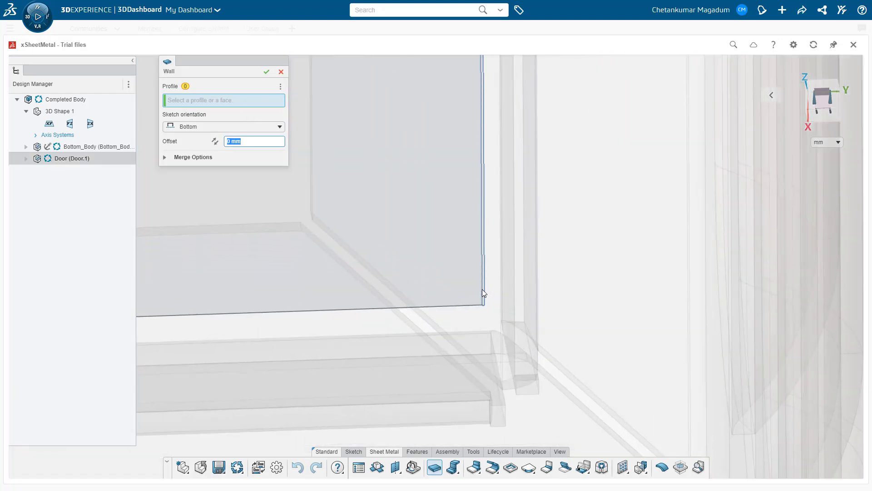
click(26, 158)
click(85, 229)
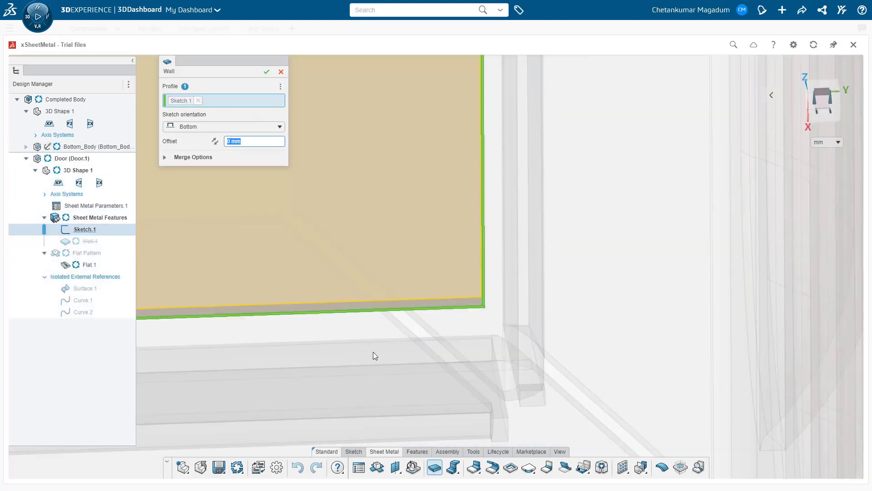
click(241, 127)
click(207, 160)
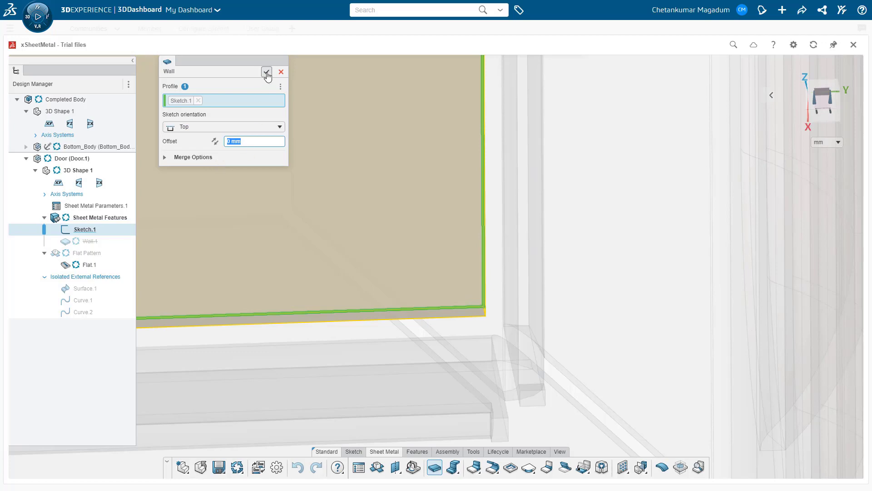
key(Return)
Step: Hide the Bottom_Body component to leave only the door wall in view
scroll(498, 328, down, 3)
middle_drag(443, 318, 324, 236)
scroll(329, 236, down, 5)
scroll(324, 236, up, 2)
click(323, 236)
click(383, 117)
Step: On the door wall's end face, sketch an open flange profile from the corner: 15 mm down, 15 mm inward and 5 mm up
scroll(336, 202, up, 4)
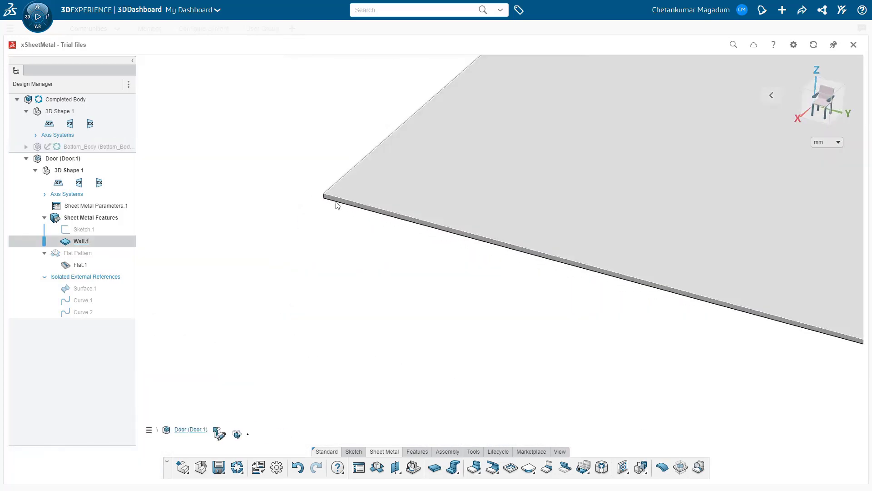
click(337, 203)
click(359, 87)
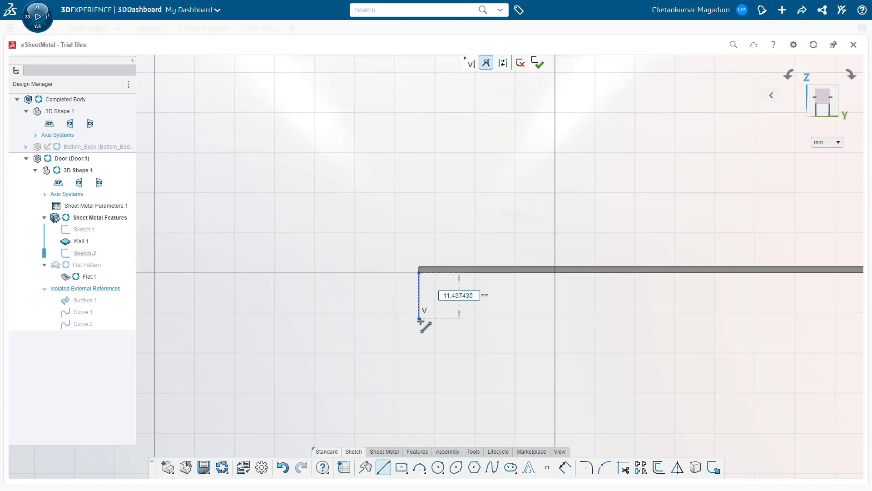
click(419, 336)
click(479, 310)
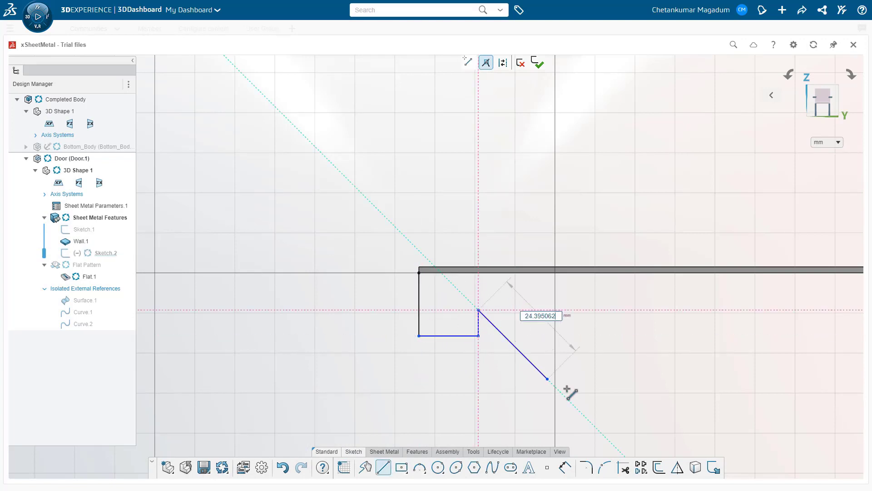
right_click(579, 394)
click(552, 353)
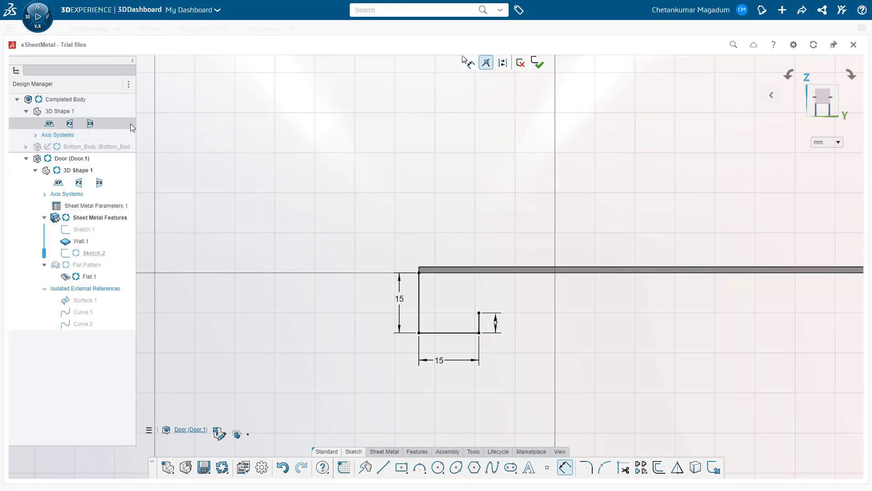
click(537, 63)
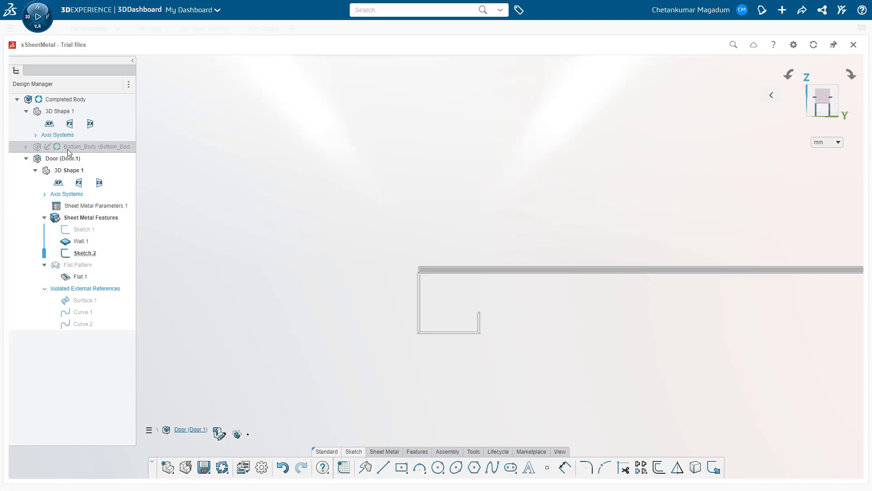
Step: Show the Bottom_Body component again to compare the door's flange profile with the body's flange
click(67, 148)
click(119, 71)
scroll(445, 343, up, 2)
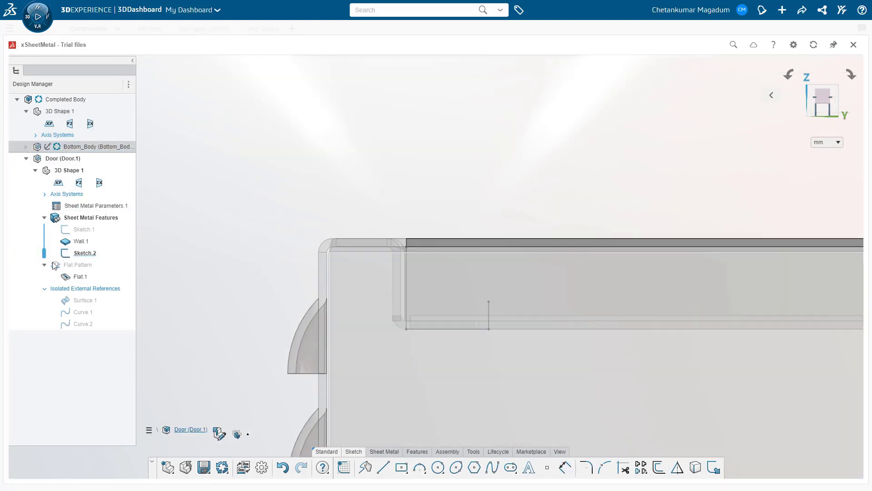
Step: Edit the door's flange profile sketch to place its lower horizontal line 1 mm from the Bottom_Body flange
double_click(85, 253)
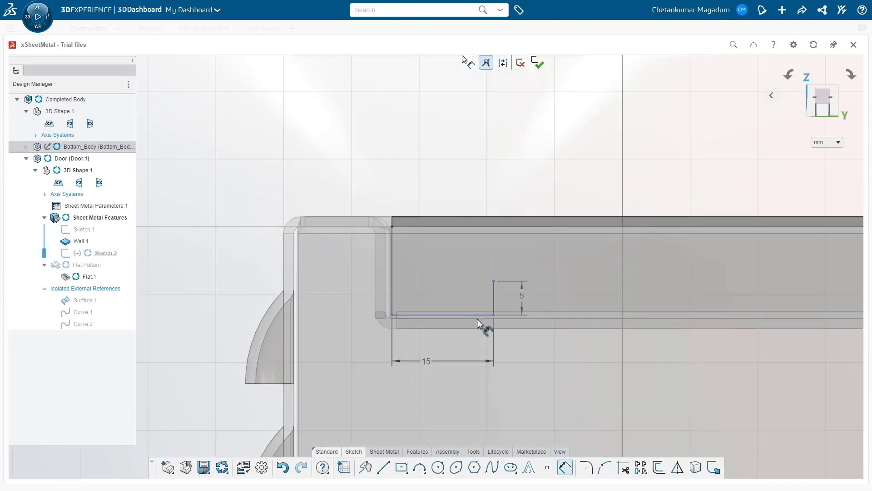
click(466, 317)
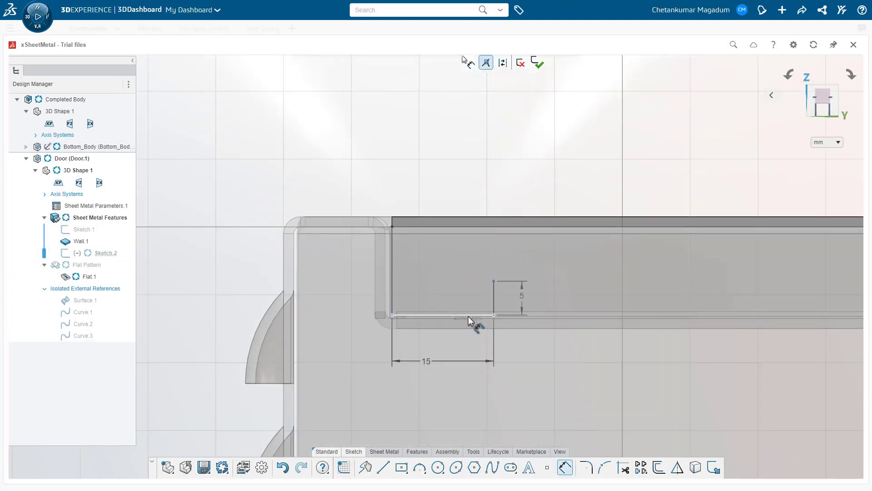
click(467, 313)
click(461, 347)
text(1)
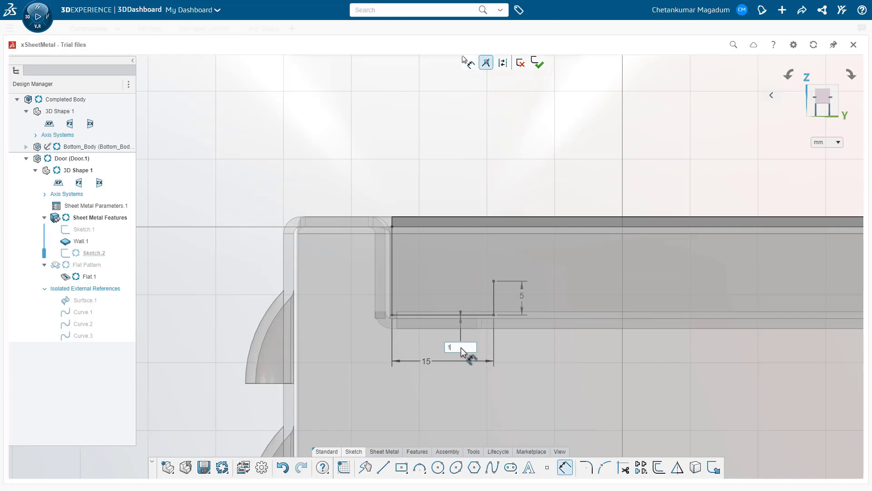
key(Return)
click(543, 62)
Step: Hide Bottom_Body and start a miter flange using the door's profile sketch and the wall edge adjoining it
right_click(98, 147)
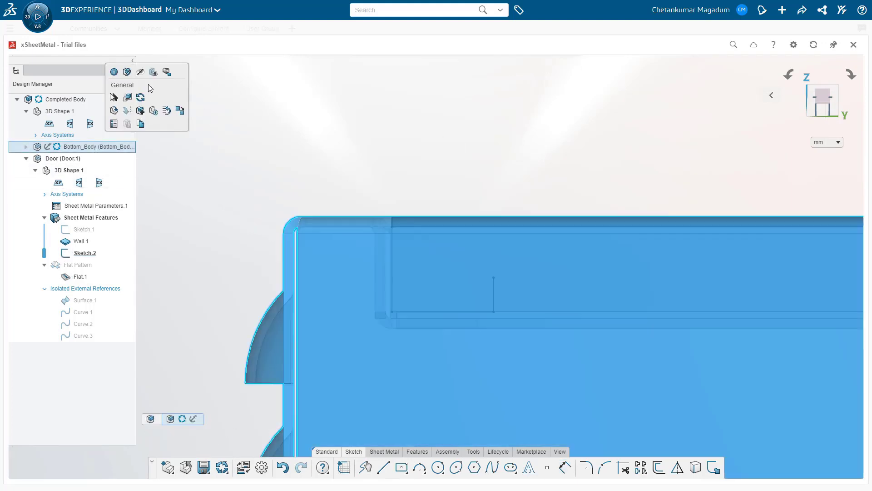
click(154, 72)
scroll(389, 328, down, 3)
middle_drag(471, 296, 475, 327)
click(383, 451)
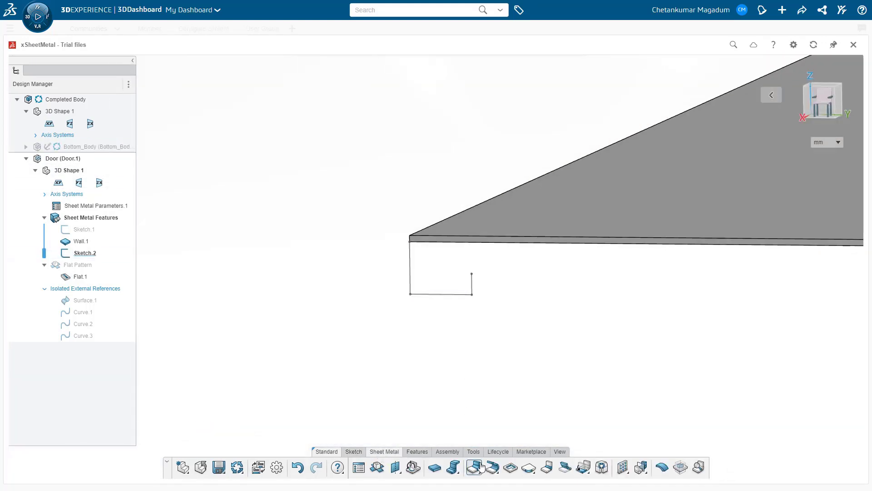
click(479, 465)
click(481, 471)
click(477, 452)
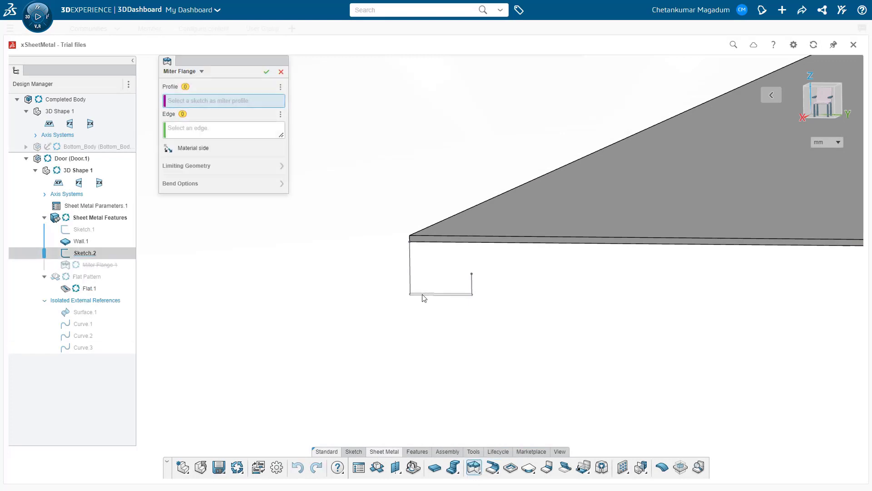
click(424, 296)
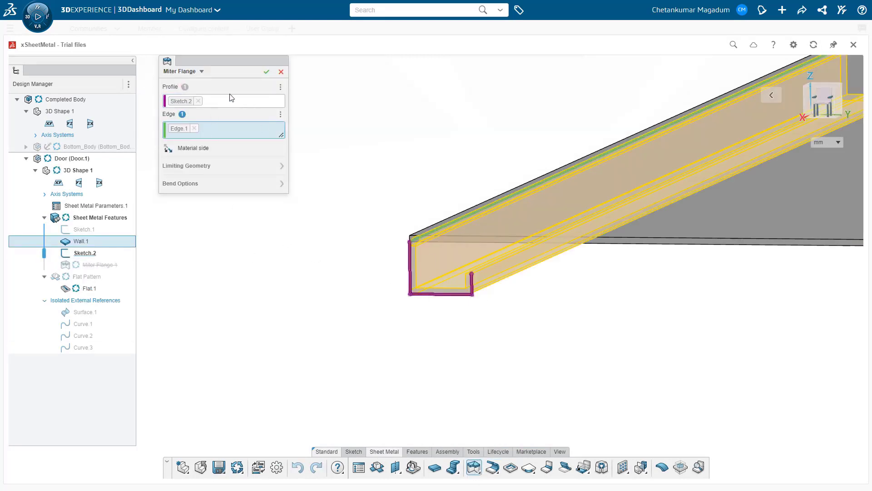
click(280, 184)
click(164, 88)
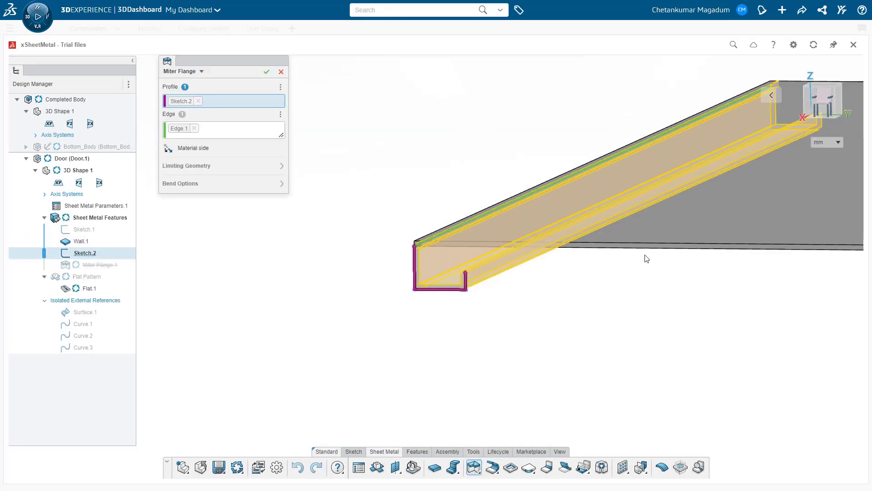
Step: Add the other three edges of the door wall to the miter flange
middle_drag(646, 258, 697, 189)
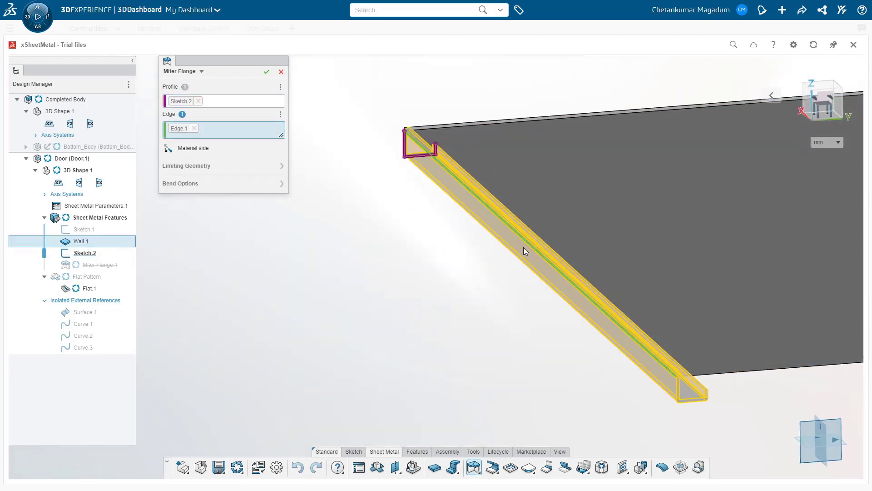
click(757, 372)
scroll(751, 261, down, 5)
click(746, 178)
click(711, 167)
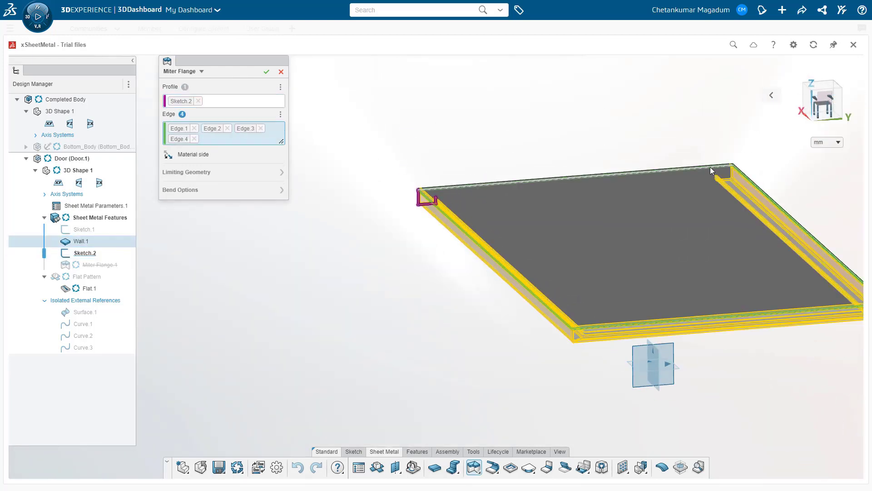
Step: Create the miter flange with Offset 1 and Offset 2 at 2 mm, the offset direction reversed, and a 1 mm gap distance
click(281, 172)
text(2)
key(Return)
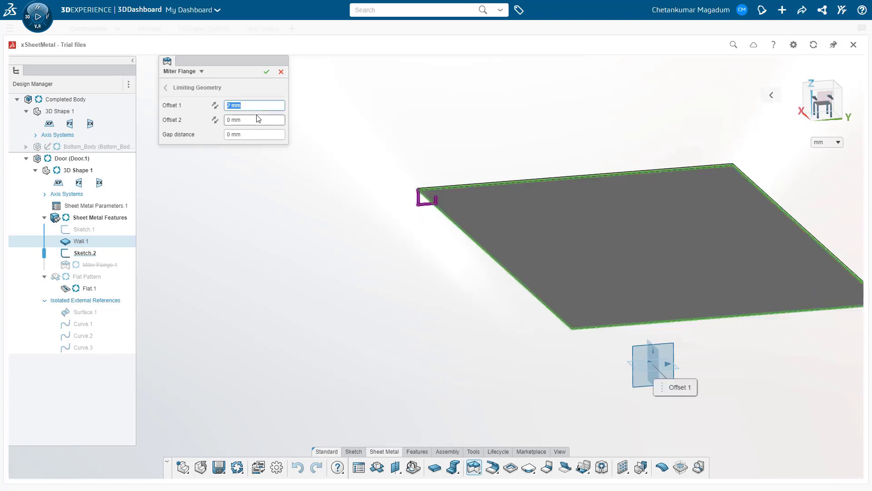
click(257, 119)
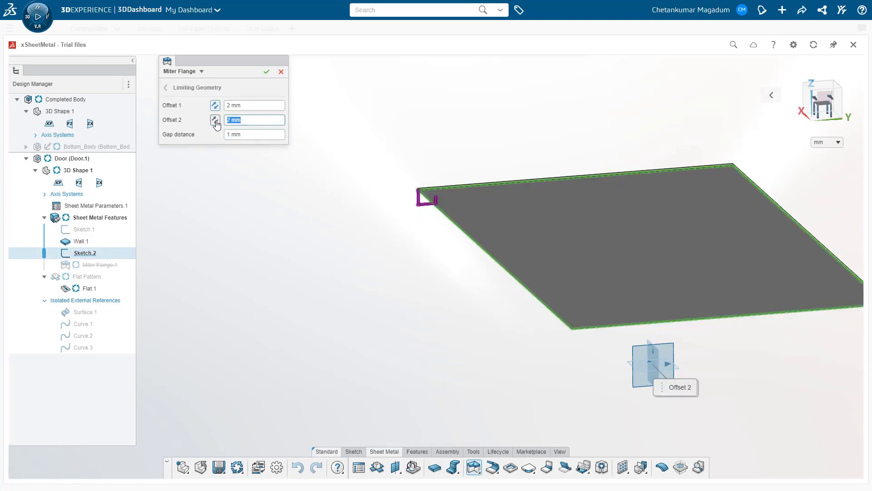
scroll(405, 200, up, 3)
scroll(404, 200, up, 2)
middle_drag(405, 200, 424, 199)
scroll(415, 207, up, 1)
click(266, 73)
scroll(424, 199, down, 5)
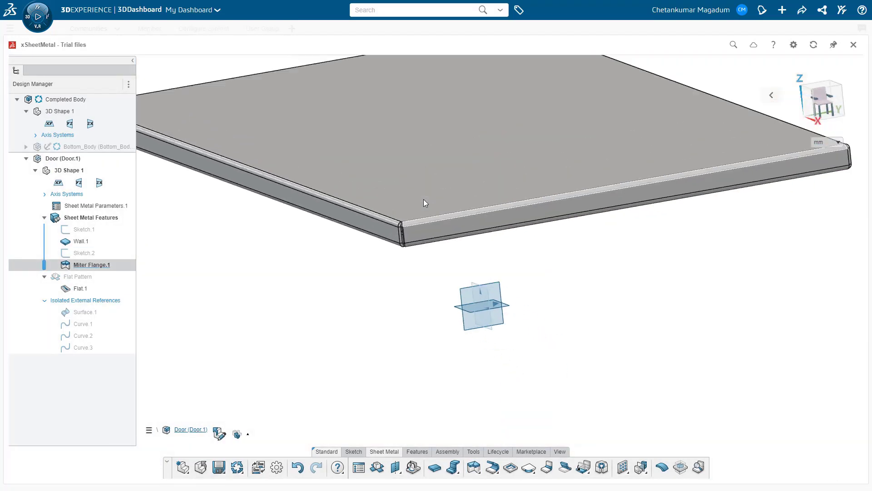
click(378, 470)
click(379, 471)
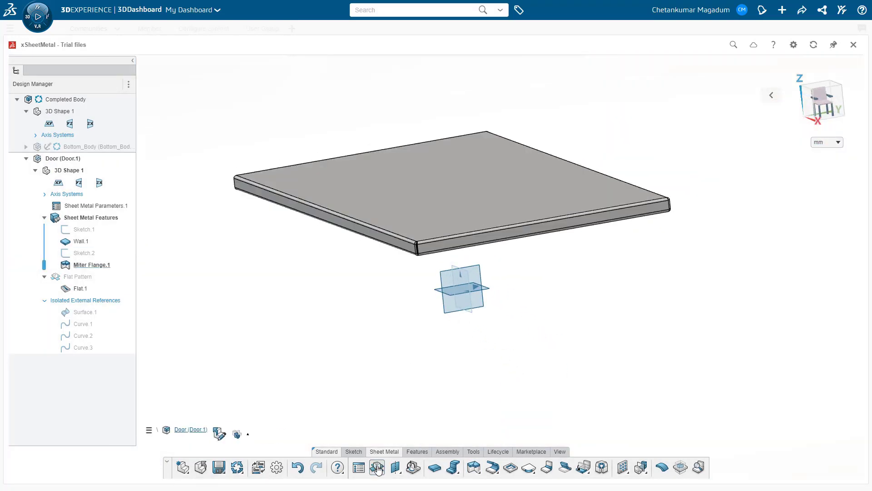
Step: Show the Bottom_Body component again and make the Completed Body assembly active
click(69, 146)
click(117, 76)
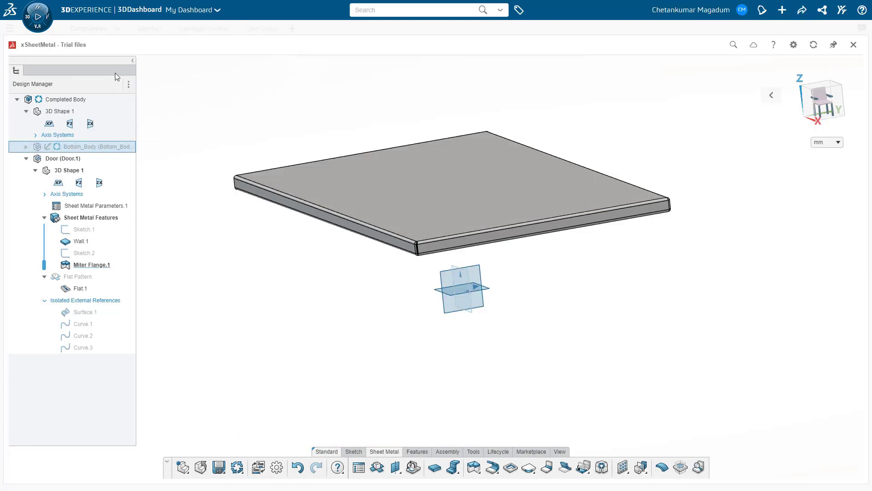
middle_drag(563, 256, 518, 286)
scroll(518, 286, down, 4)
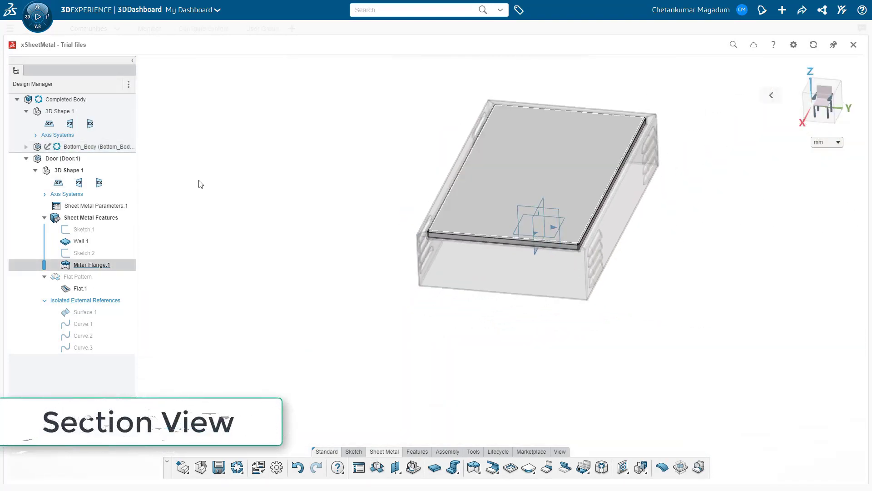
double_click(66, 100)
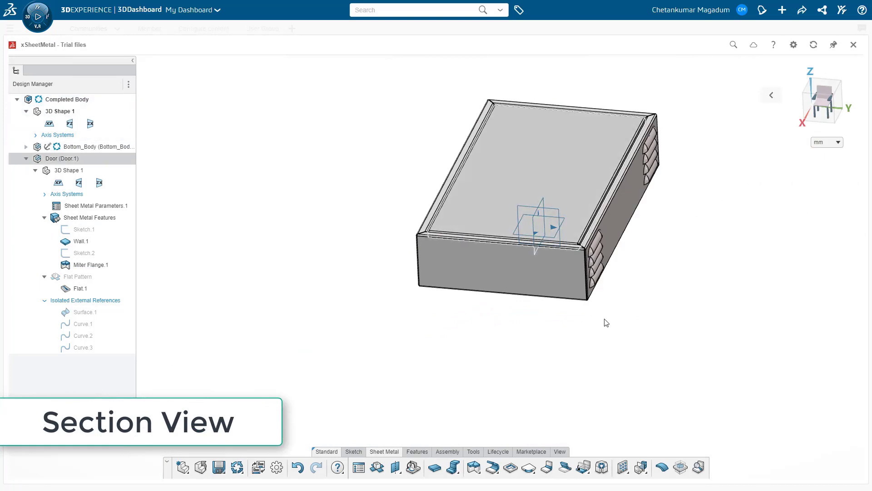
Step: Section the enclosure on the YZ plane to examine the door flange's fit, try the XY plane, and discard the section
scroll(646, 182, up, 2)
click(560, 452)
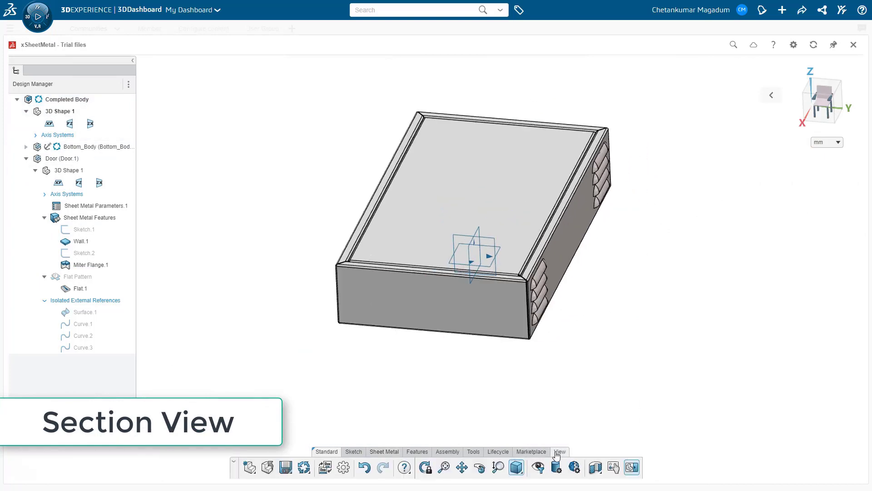
click(594, 467)
click(221, 92)
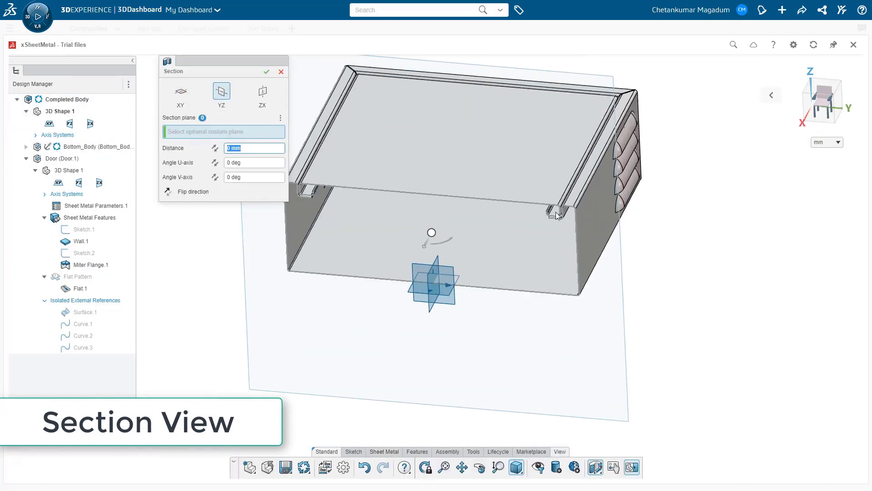
scroll(556, 222, up, 5)
mouse_move(555, 222)
middle_down()
mouse_move(586, 213)
mouse_move(543, 230)
middle_up()
click(181, 92)
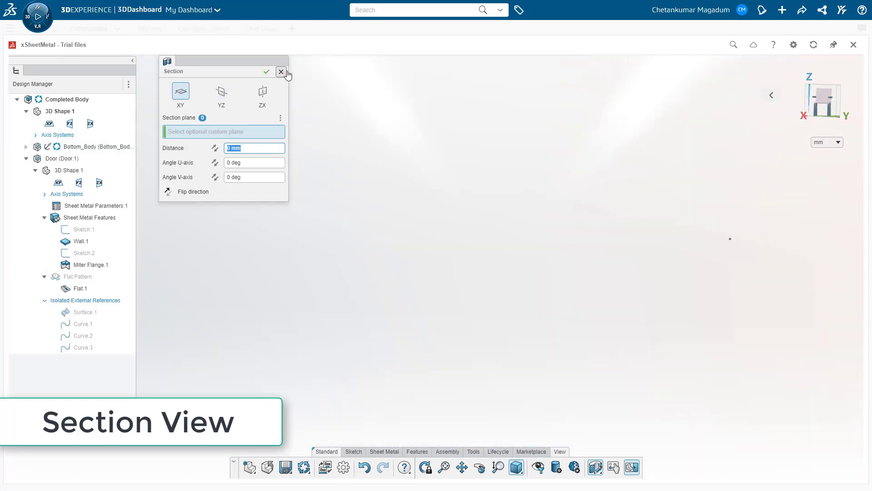
click(281, 73)
scroll(639, 363, down, 5)
middle_drag(405, 273, 421, 358)
scroll(421, 358, down, 4)
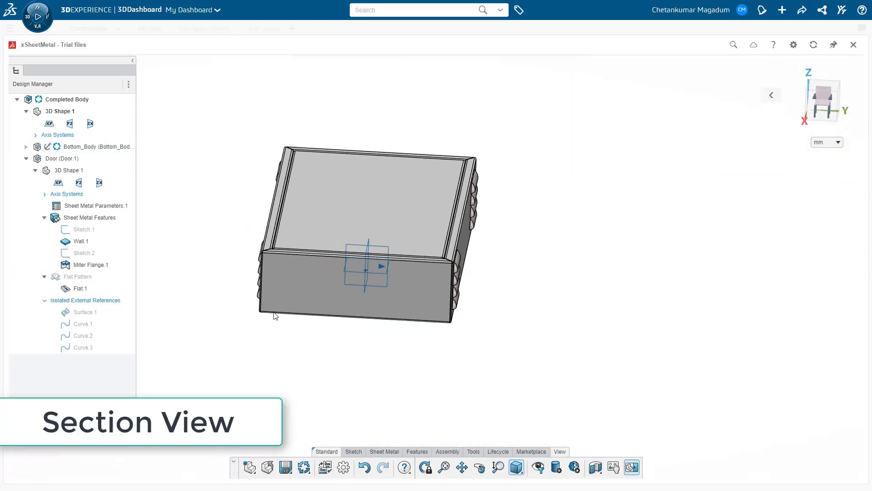
scroll(274, 313, up, 3)
middle_drag(274, 312, 299, 322)
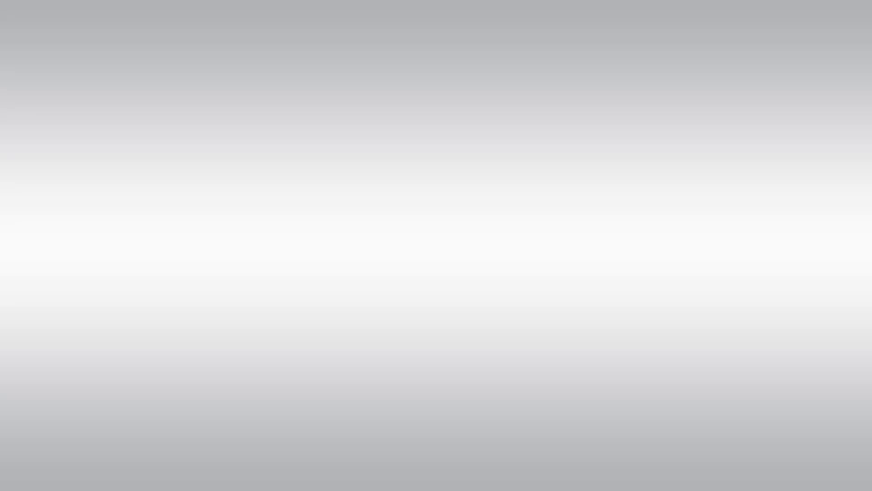